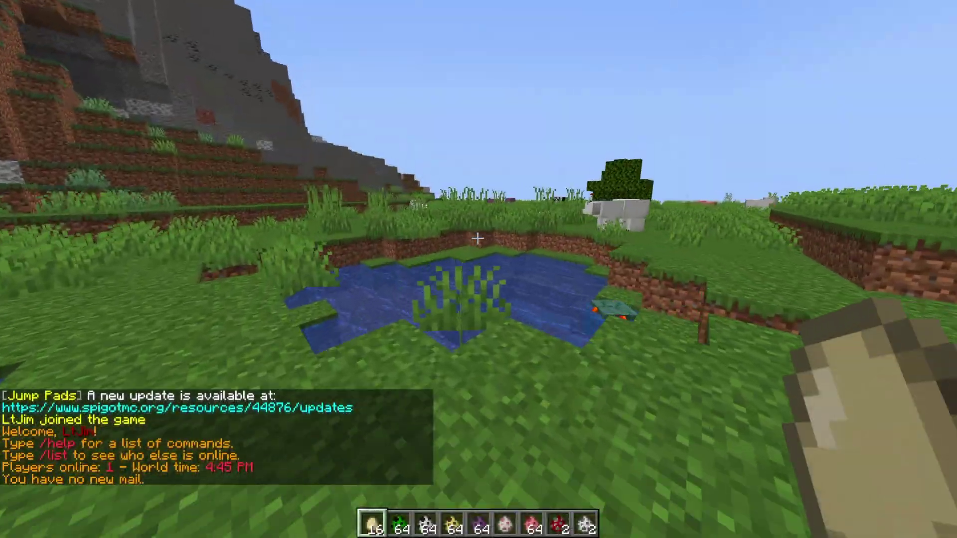
- Explore the grassland and its ponds to examine the animals and mobs roaming around
key("a")
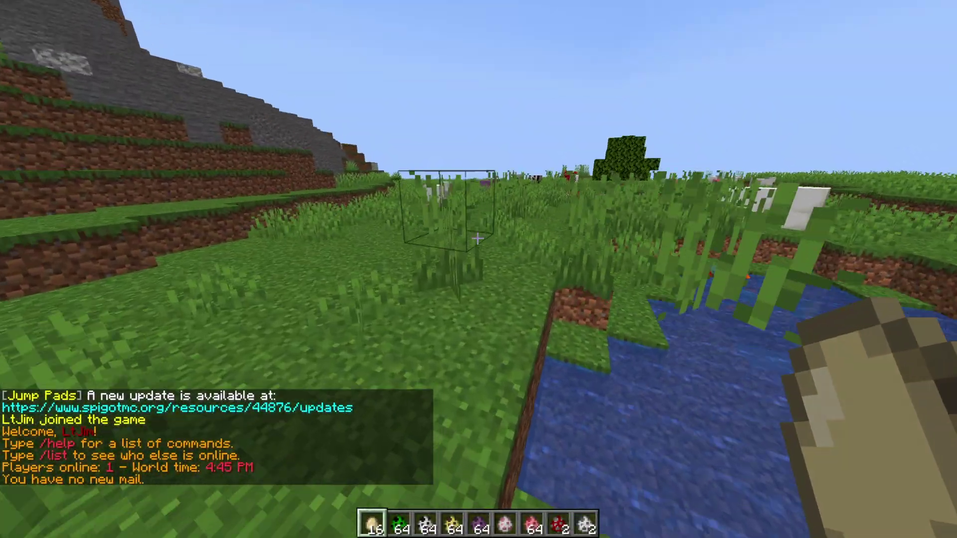
key("2")
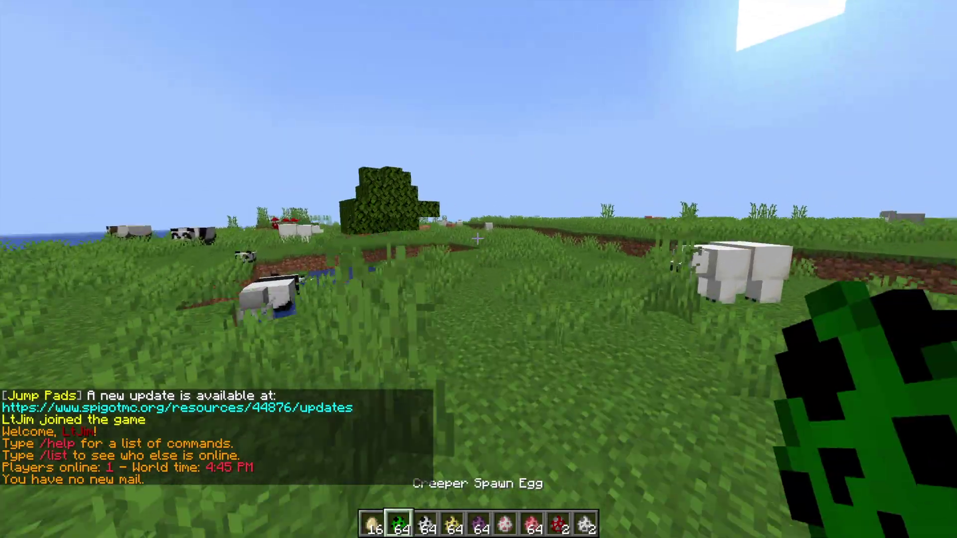
key("w")
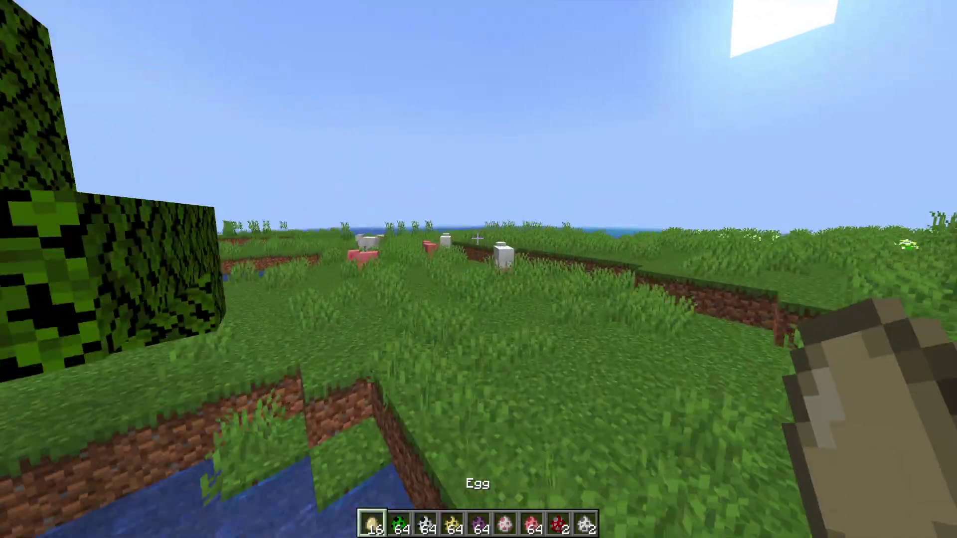
key("w")
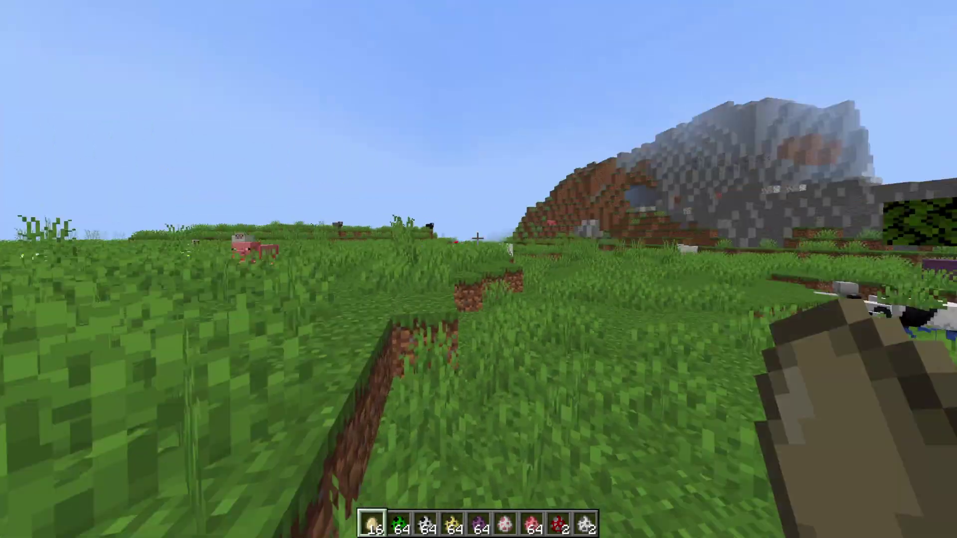
key("w")
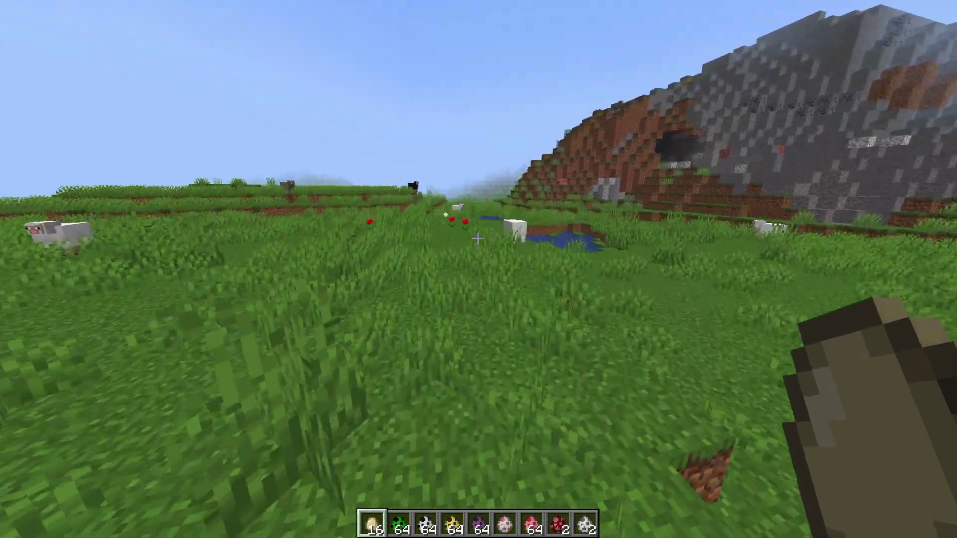
key("w")
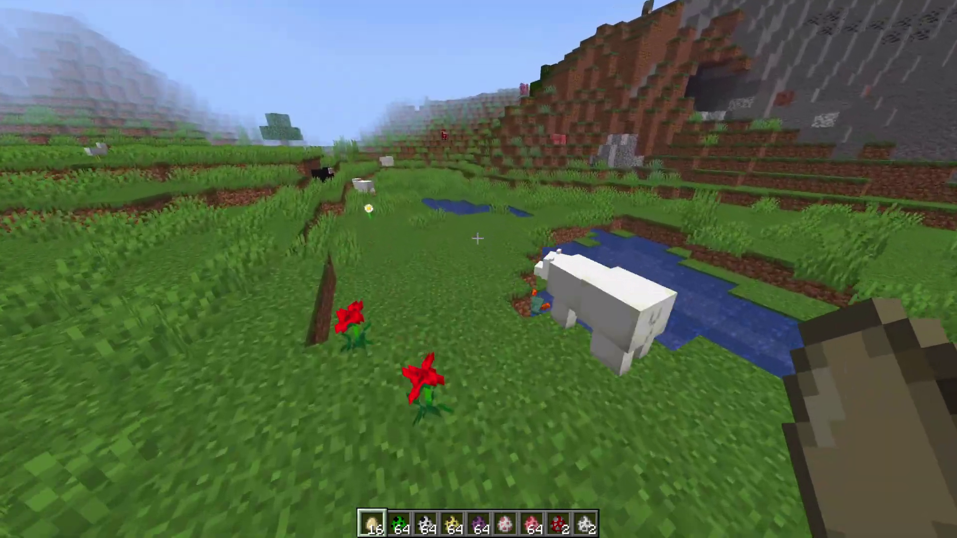
scroll(477, 238, "down", 1)
scroll(478, 238, "up", 1)
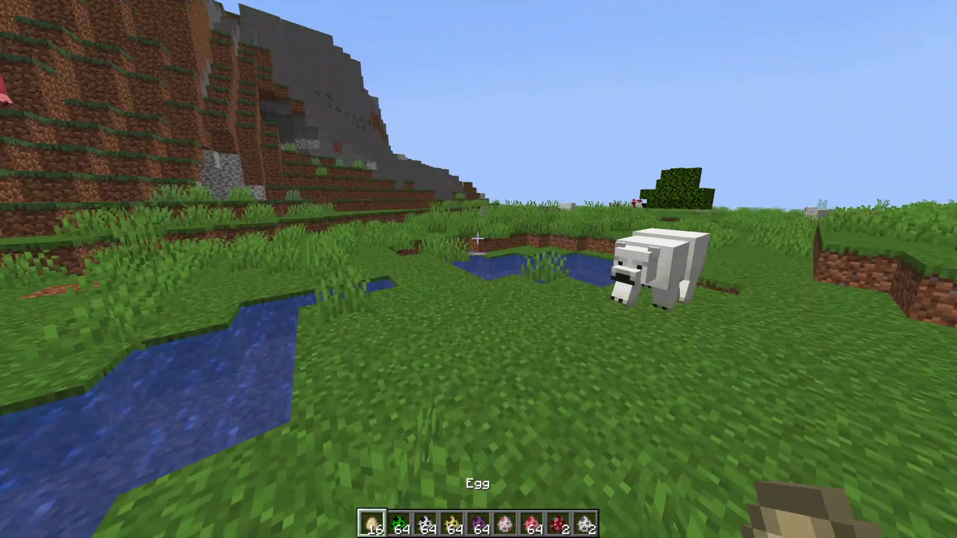
key("w")
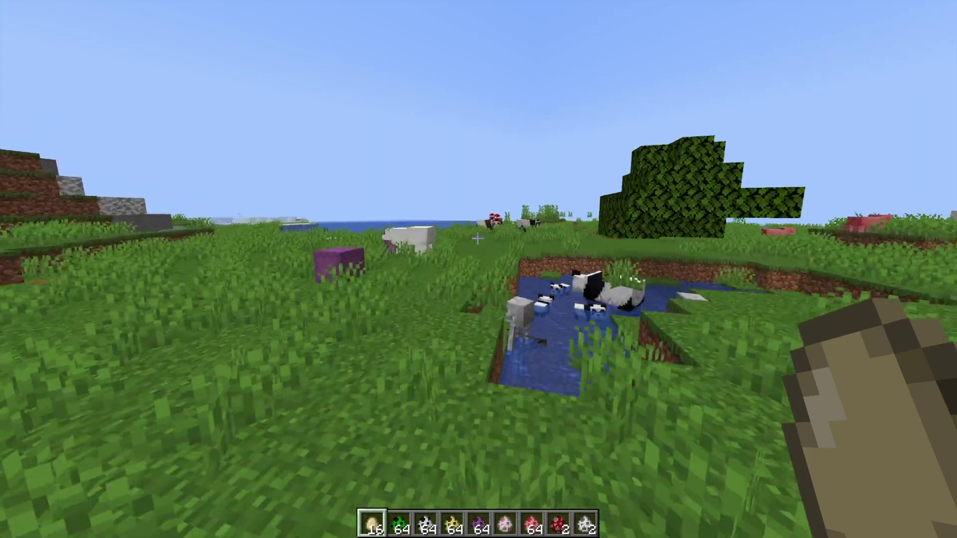
key("w")
key("w")
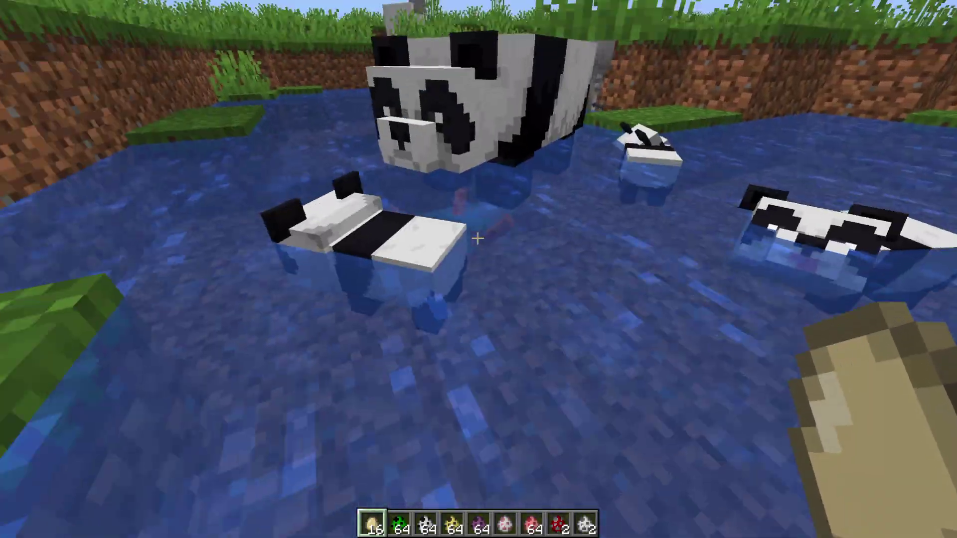
key("space")
key("w")
key("space")
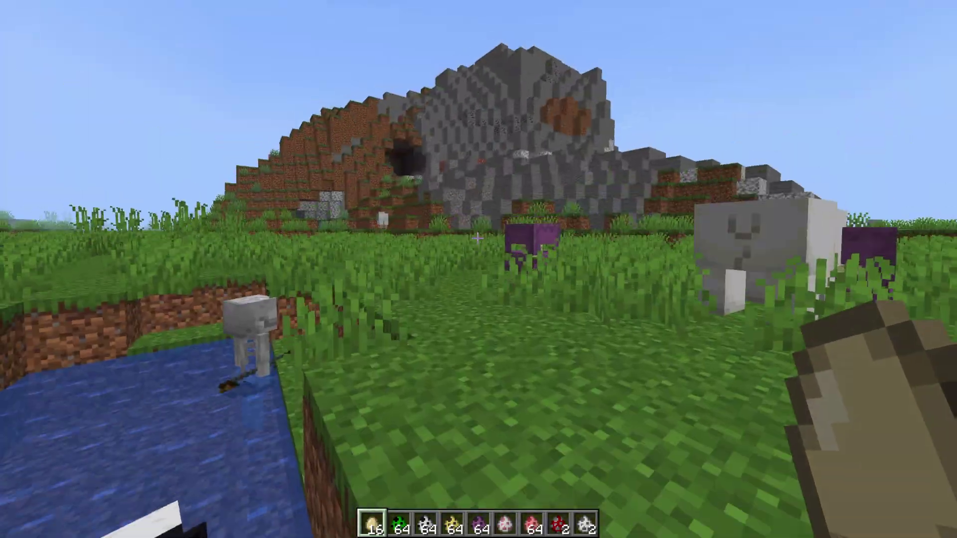
key("w")
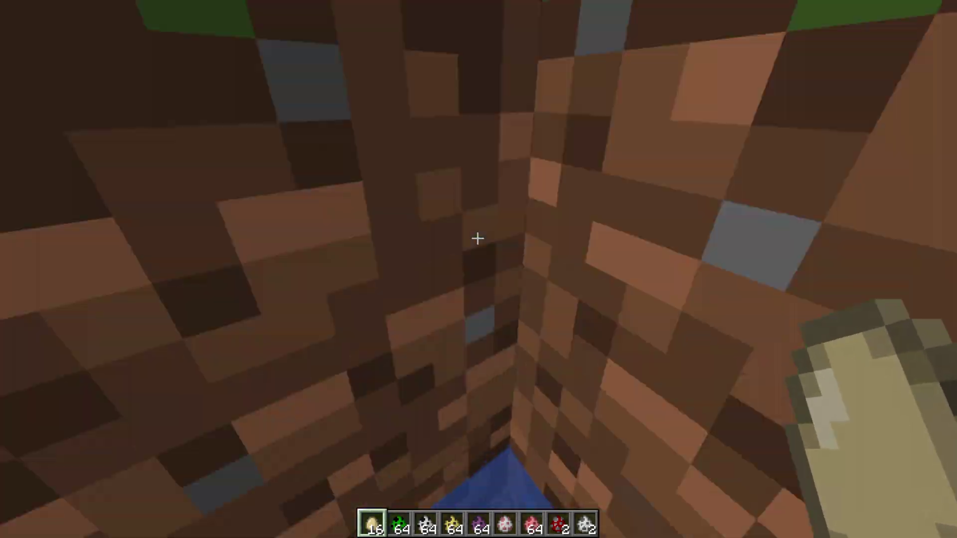
key("space")
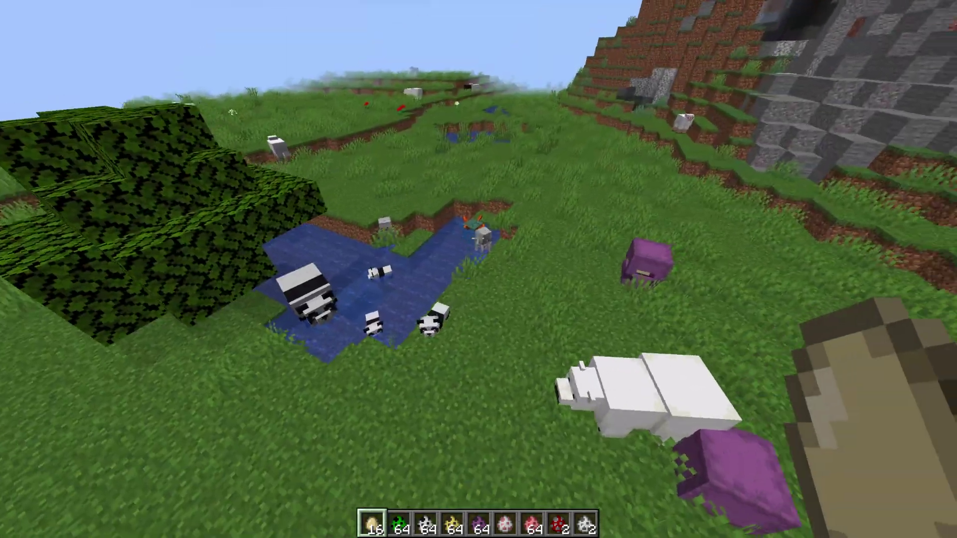
- Spawn a group of creepers on the grass near the ponds using the Creeper Spawn Egg
key("3")
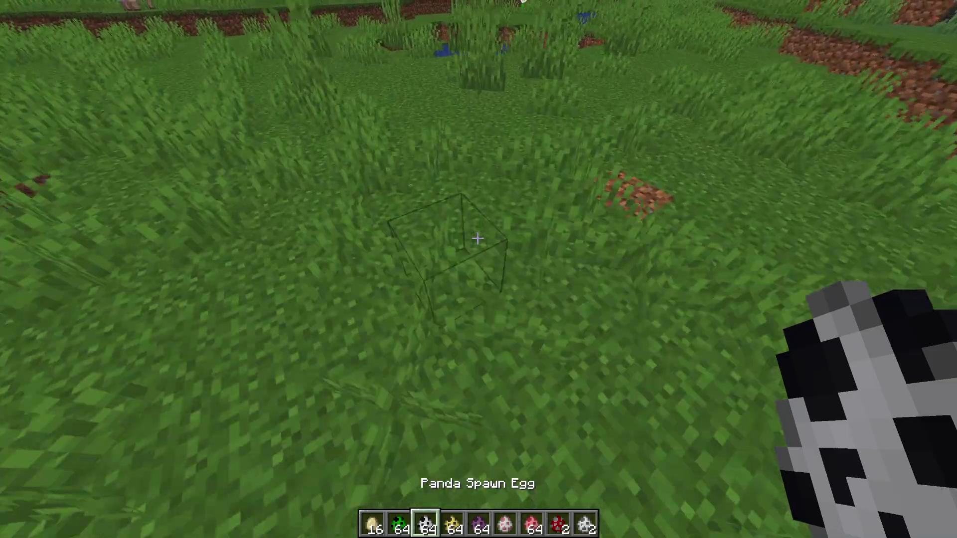
key("2")
right_click(477, 239)
right_click(477, 238)
right_click(477, 238)
key("w")
right_click(478, 238)
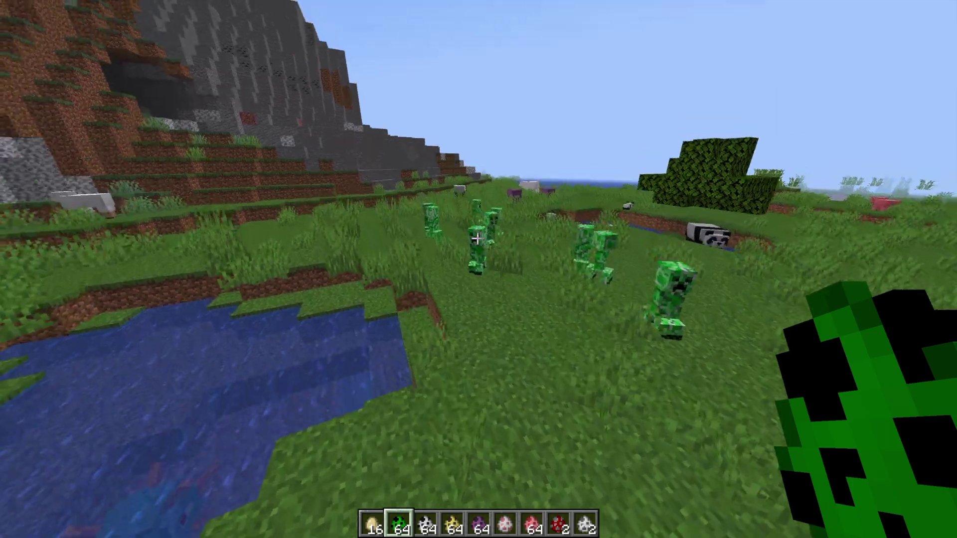
- Switch to the ordinary Egg and move around the meadow to face the spawned creepers
key("1")
key("w")
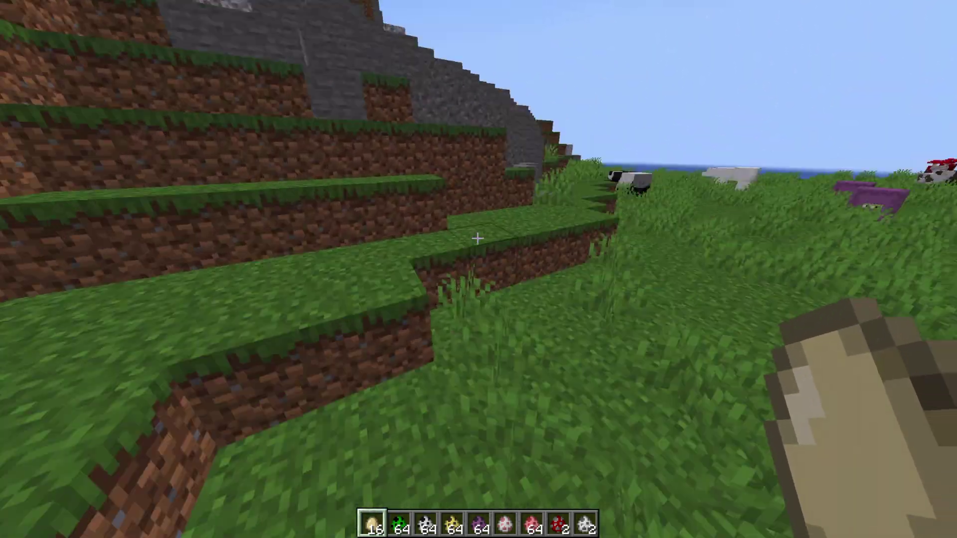
key("w")
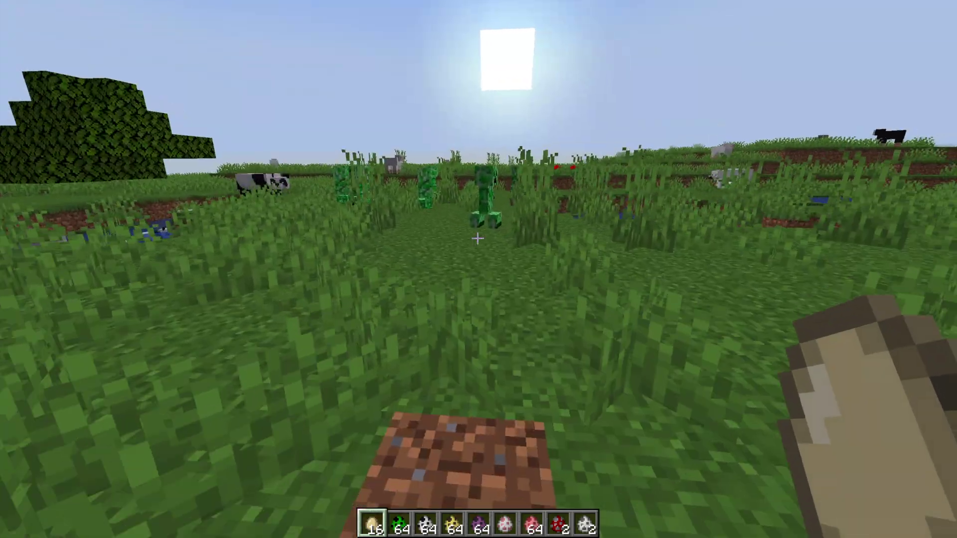
key("s")
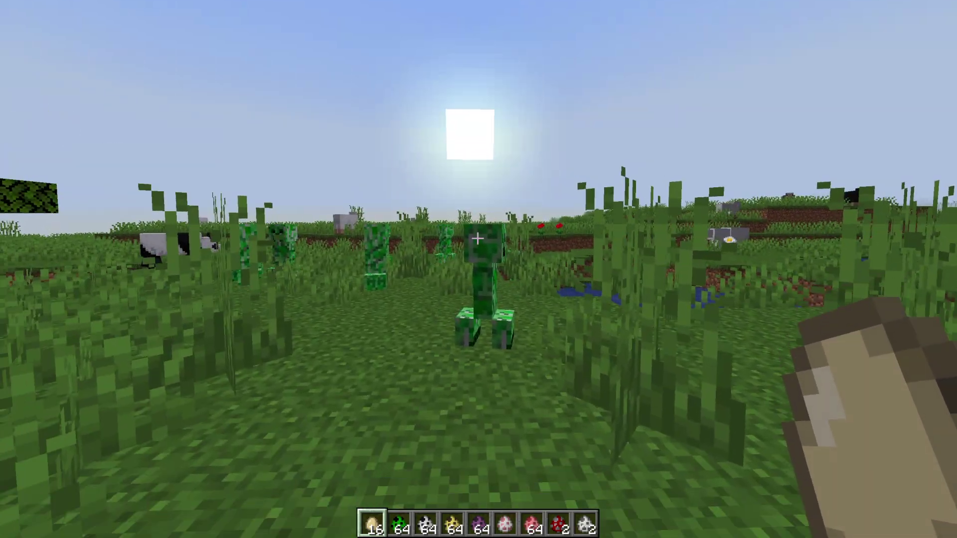
- Clear every spawn egg from the hotbar, keeping only the stack of 16 ordinary eggs
key("e")
left_click(396, 310, "shift")
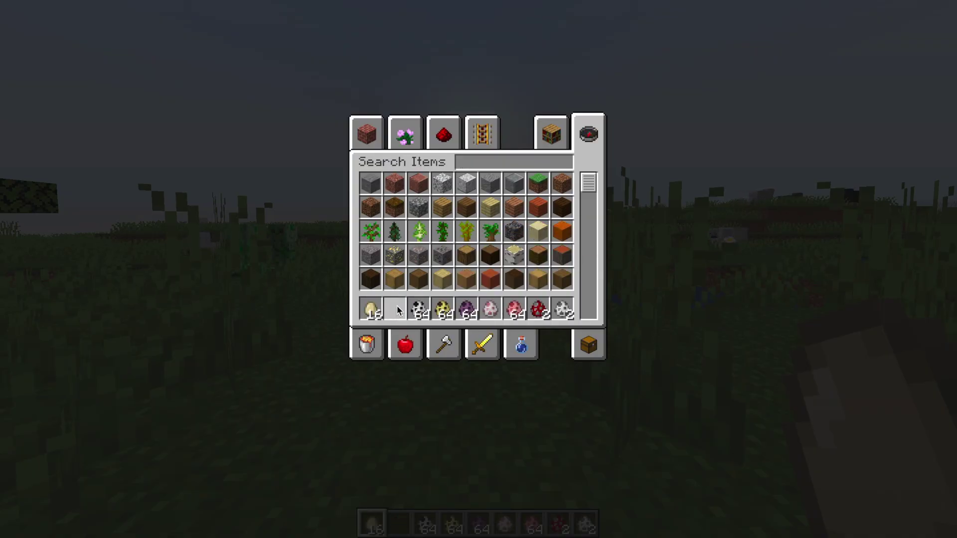
left_click(418, 312, "shift")
left_click(442, 312, "shift")
left_click(466, 313, "shift")
left_click(486, 313, "shift")
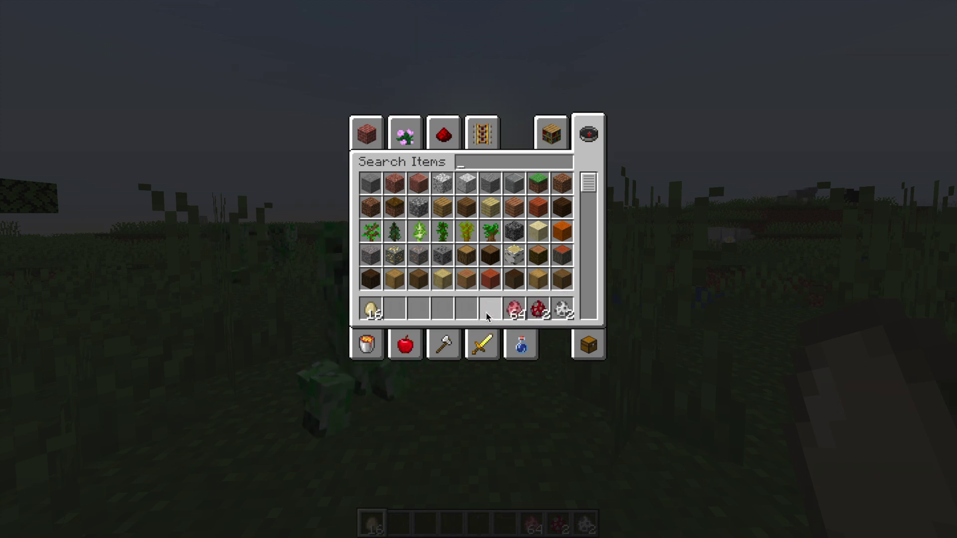
left_click(512, 314, "shift")
left_click(538, 310, "shift")
left_click(561, 310, "shift")
type("e")
key("Escape")
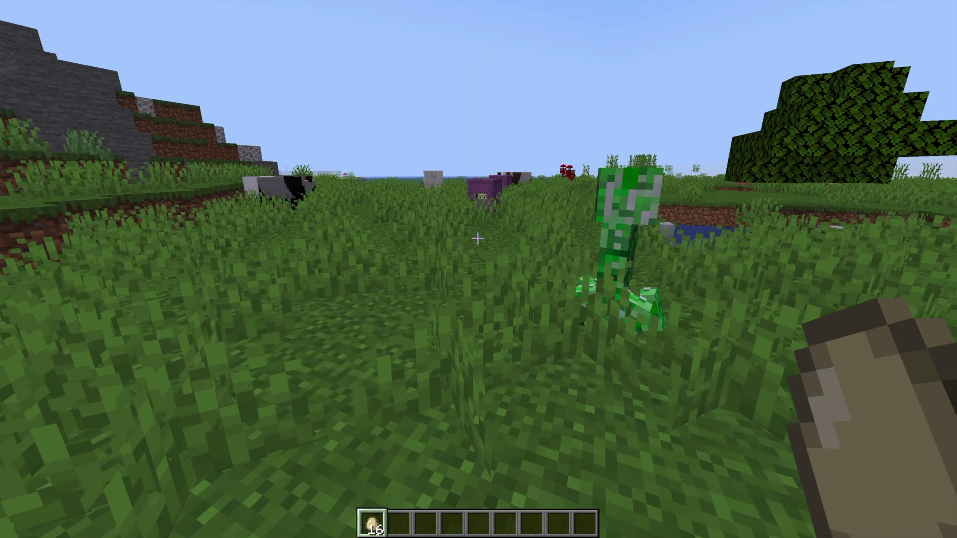
- Throw eggs at the nearest creeper to catch it, and collect the dropped Creeper Spawn Egg
right_click(478, 238)
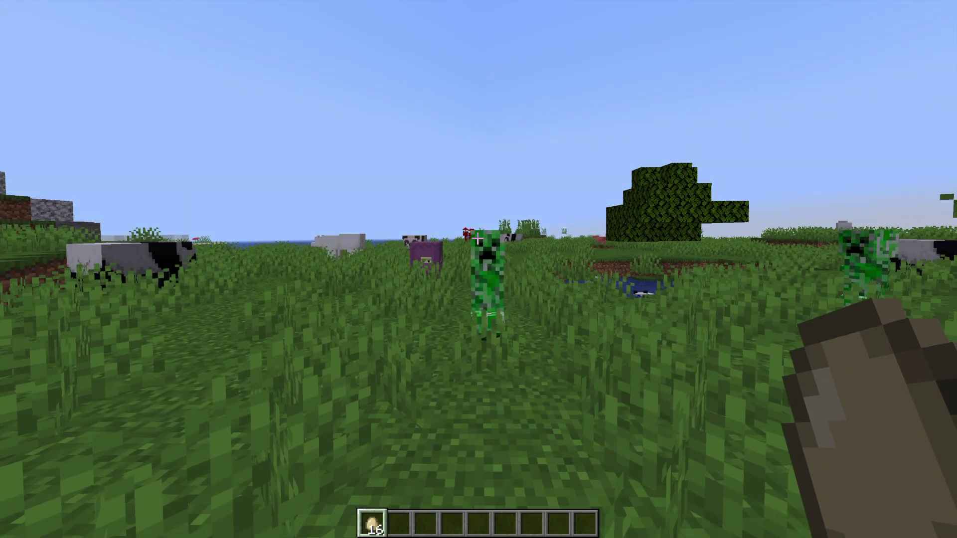
right_click(478, 239)
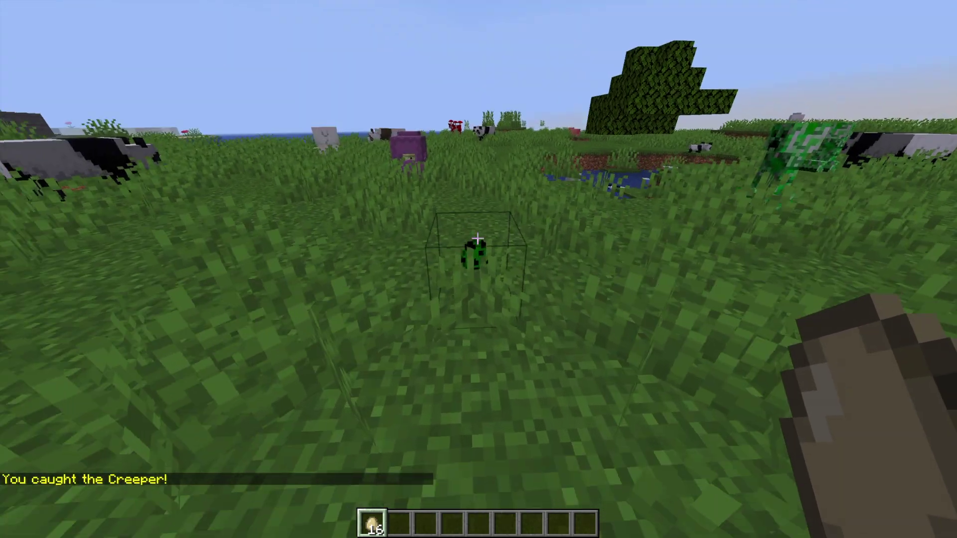
key("2")
key("w")
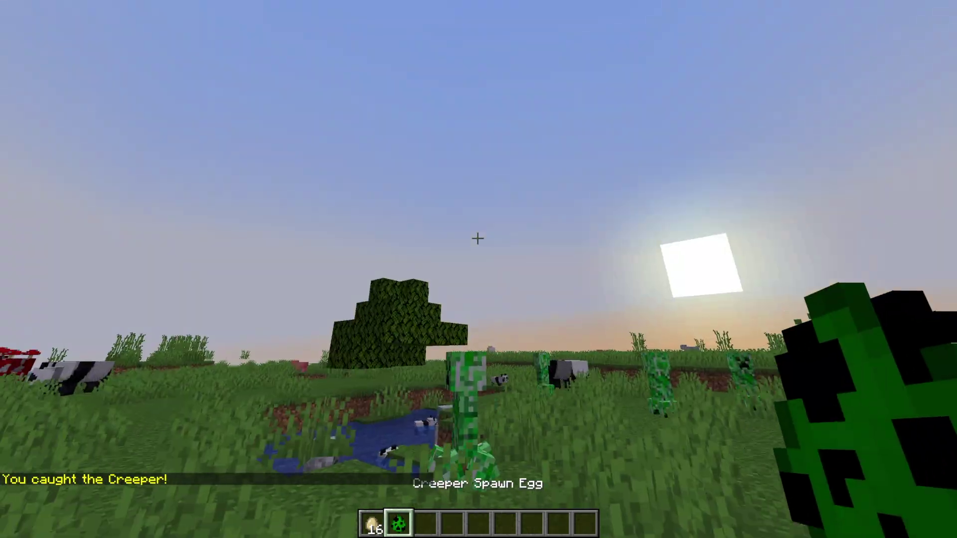
- Remove the collected Creeper Spawn Egg from the hotbar and return to the game
key("e")
left_click(401, 306, "shift")
type("e")
key("Escape")
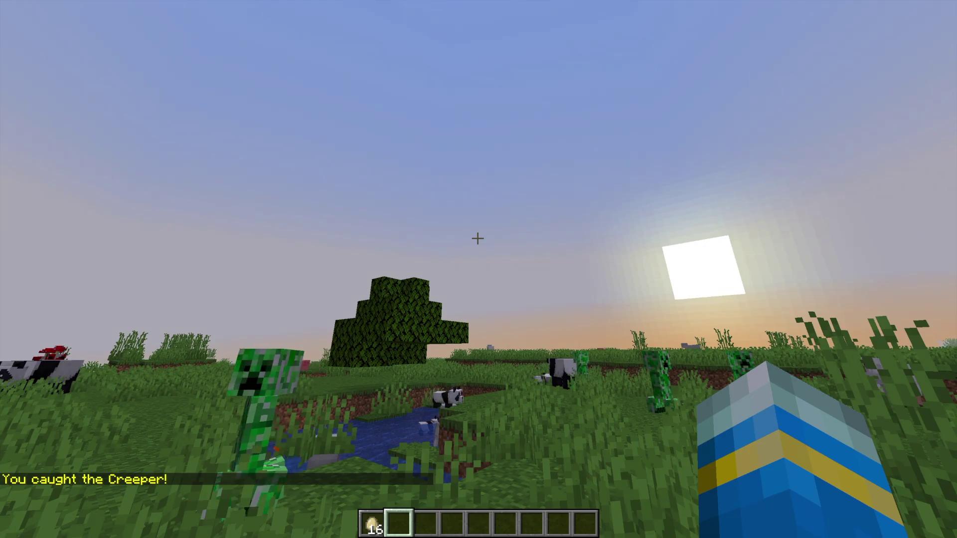
- Show the Mobs To Eggs plugin info with /mte and its command list with /mte help
key("slash")
type("mte")
key("Return")
key("slash")
type("mte ")
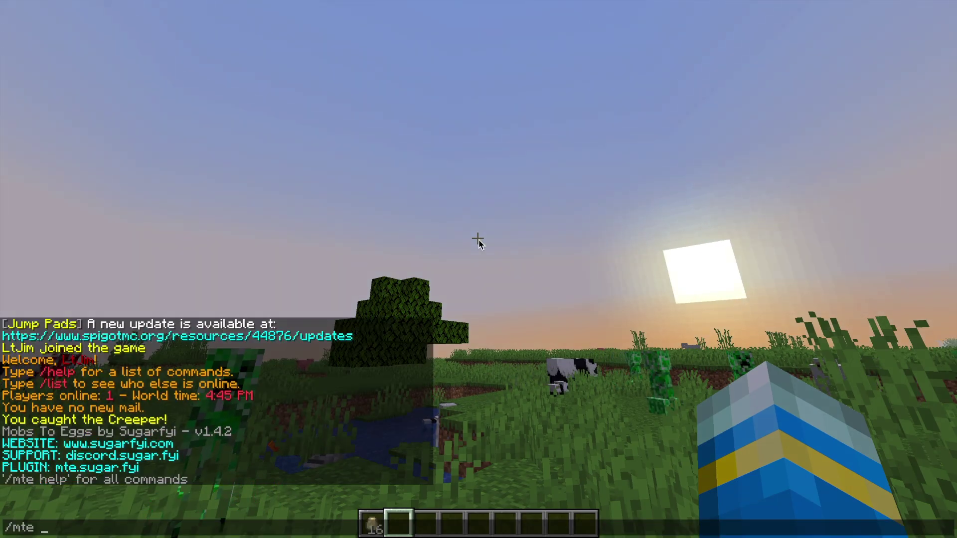
type("help")
key("Return")
- Run /mte info to review the catch chance and the list of catchable mobs
key("slash")
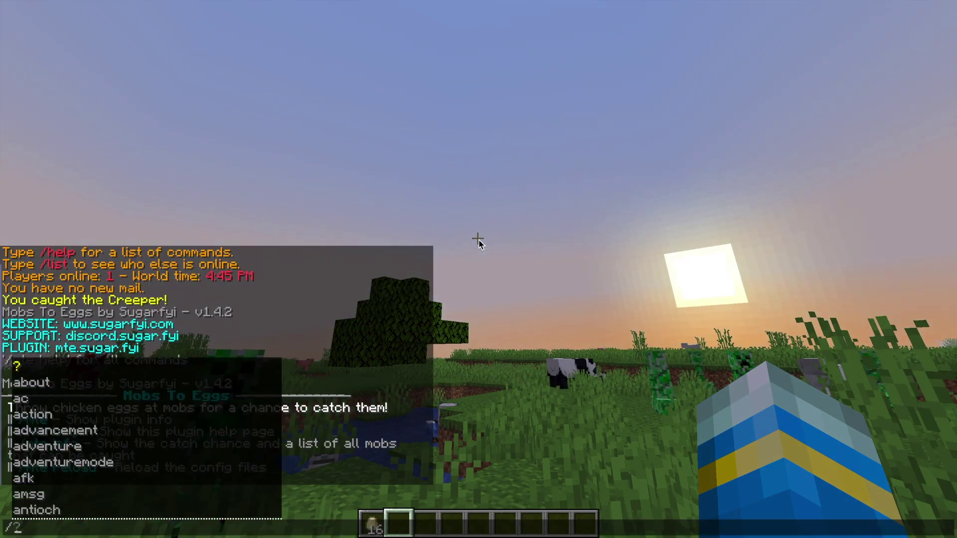
type("mte info")
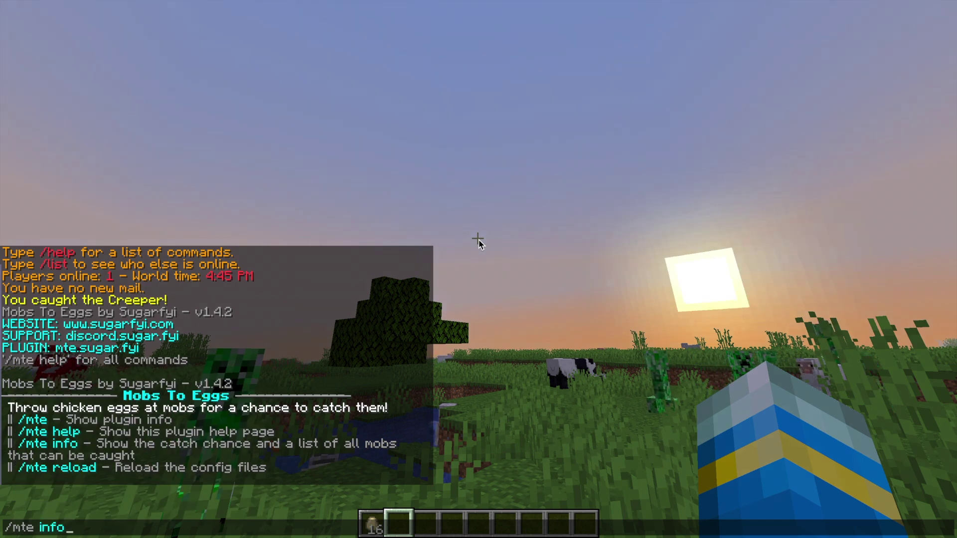
key("Return")
key("t")
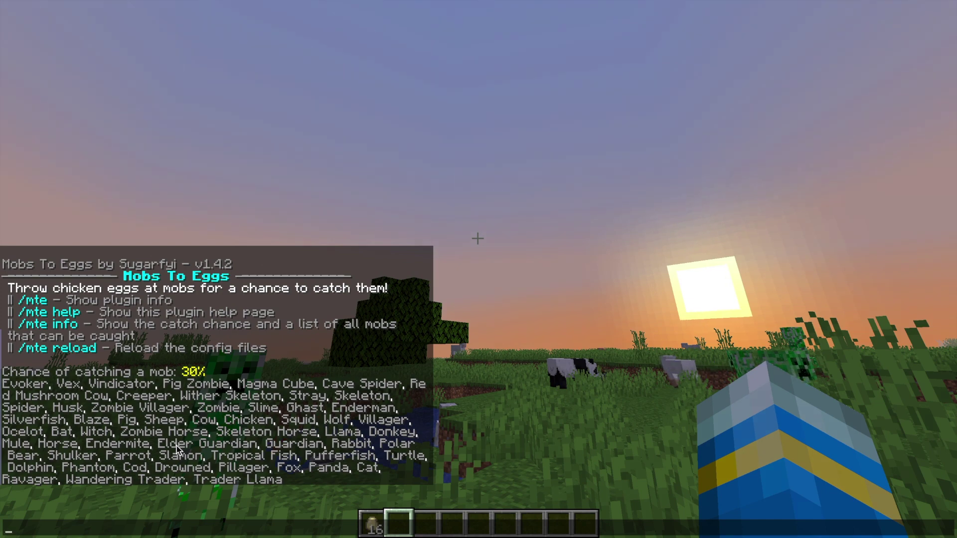
key("Escape")
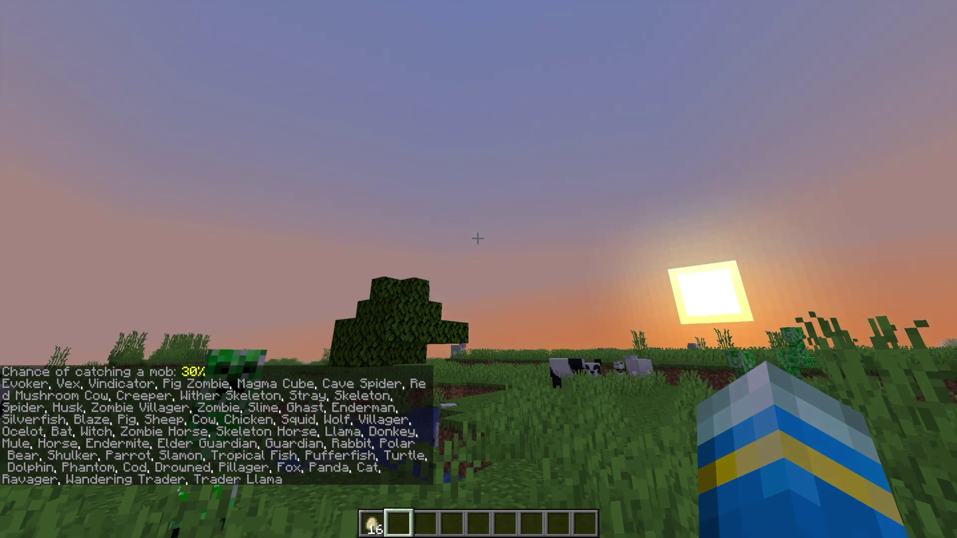
- Reload the plugin's config files with /mte reload and set the world time to day with /day
type("t/mte reload")
key("Return")
key("1")
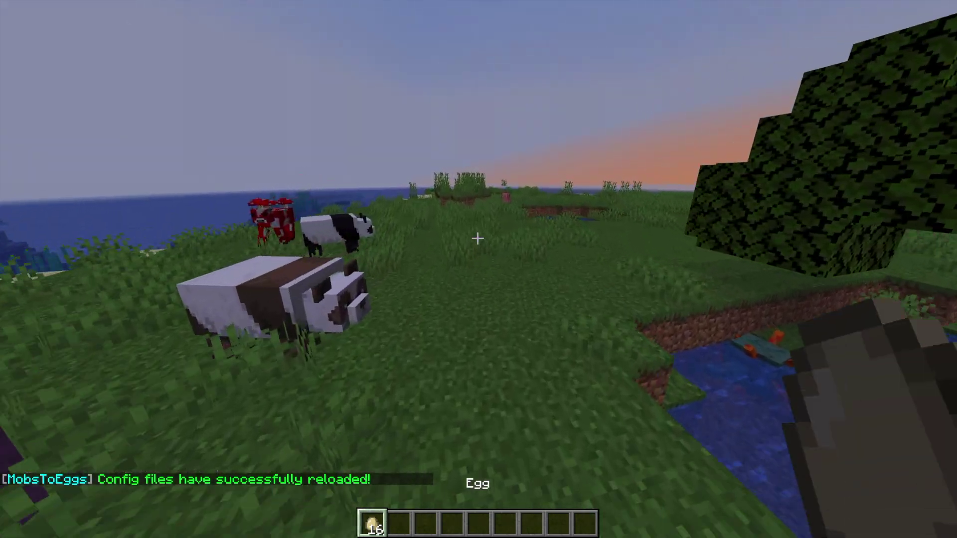
type("t/day")
key("Return")
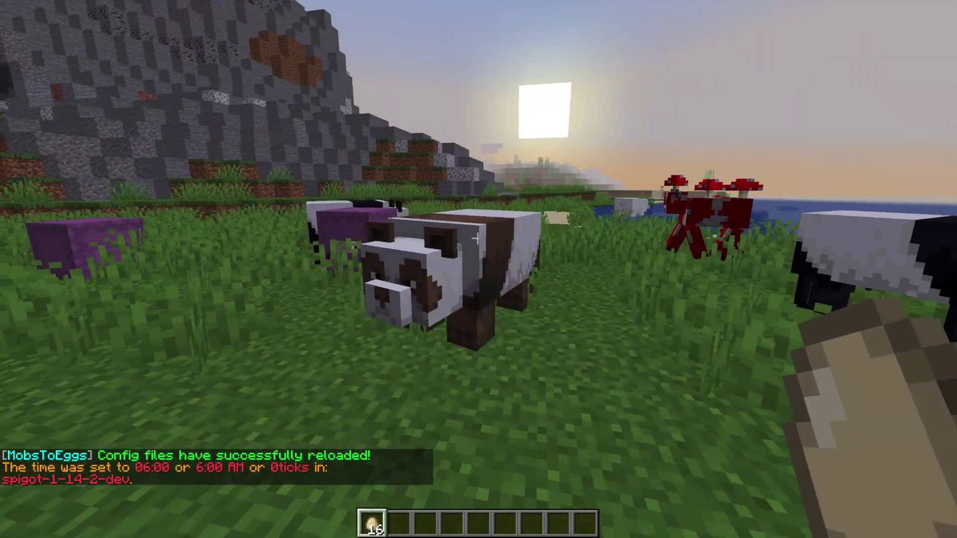
- Throw ordinary eggs at the nearby pandas and shulker to catch them as spawn eggs
right_click(477, 239)
right_click(478, 239)
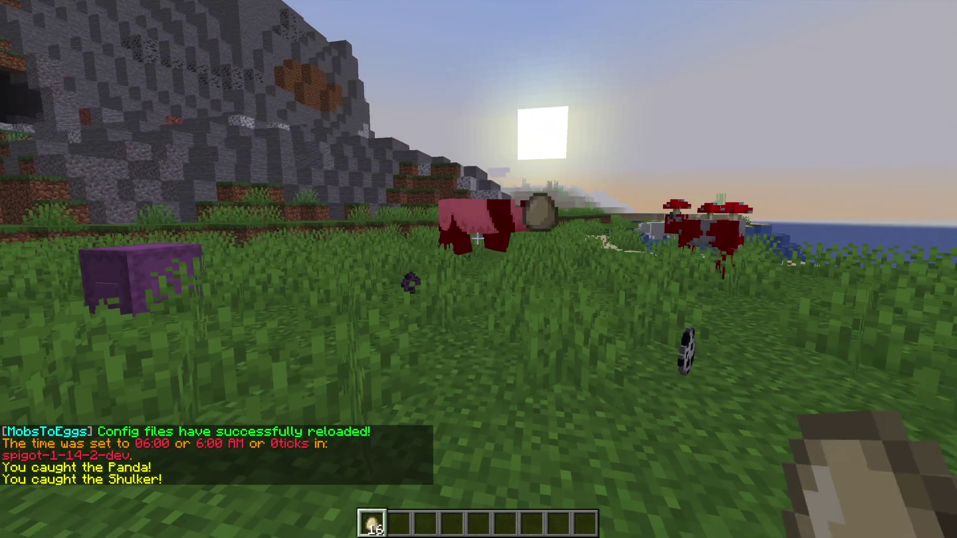
right_click(477, 239)
right_click(478, 239)
key("w")
right_click(478, 238)
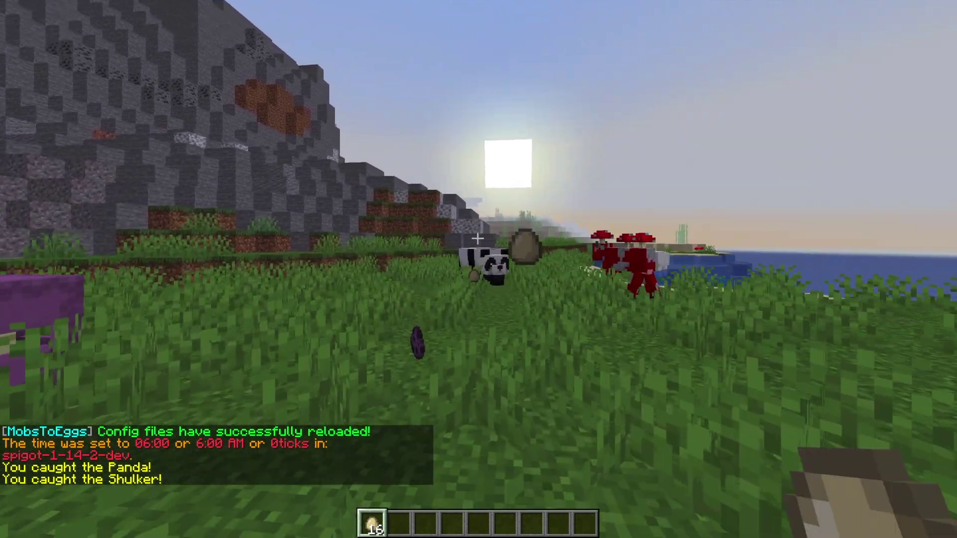
right_click(478, 239)
right_click(477, 239)
right_click(477, 239)
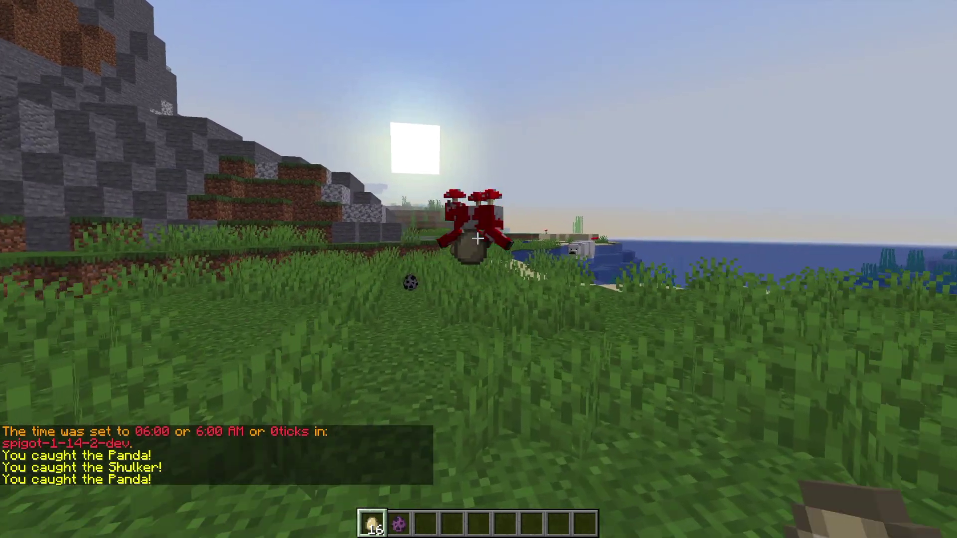
- Throw eggs at the red mooshroom near the shore to catch it, and approach its dropped spawn egg
right_click(478, 239)
right_click(477, 239)
key("w")
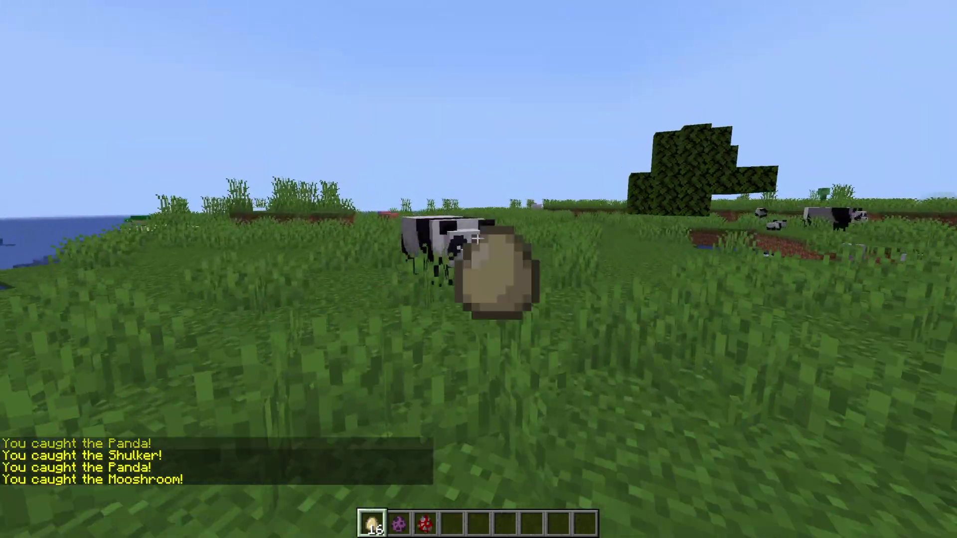
- Throw eggs at the panda in the grass and the pig beside the pond to catch both as spawn eggs
right_click(477, 238)
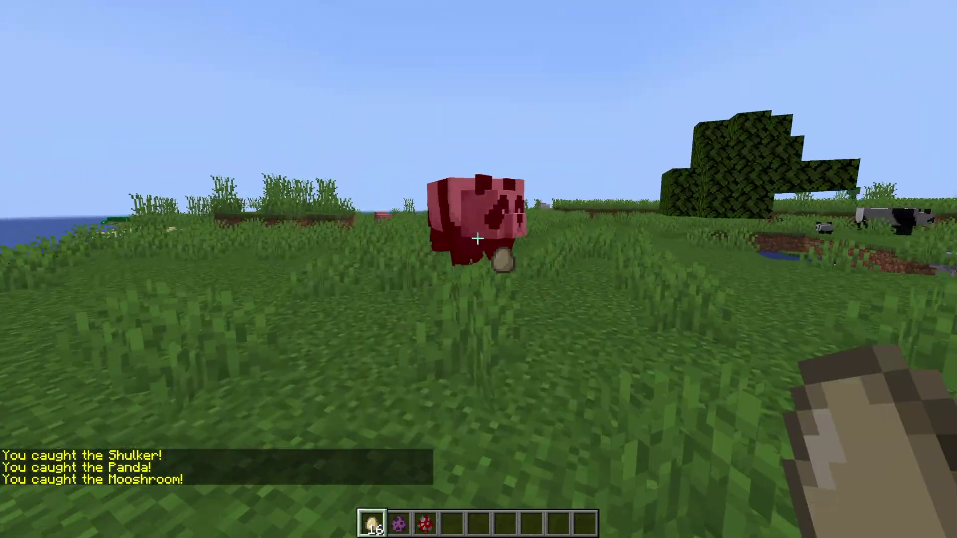
key("w")
right_click(478, 239)
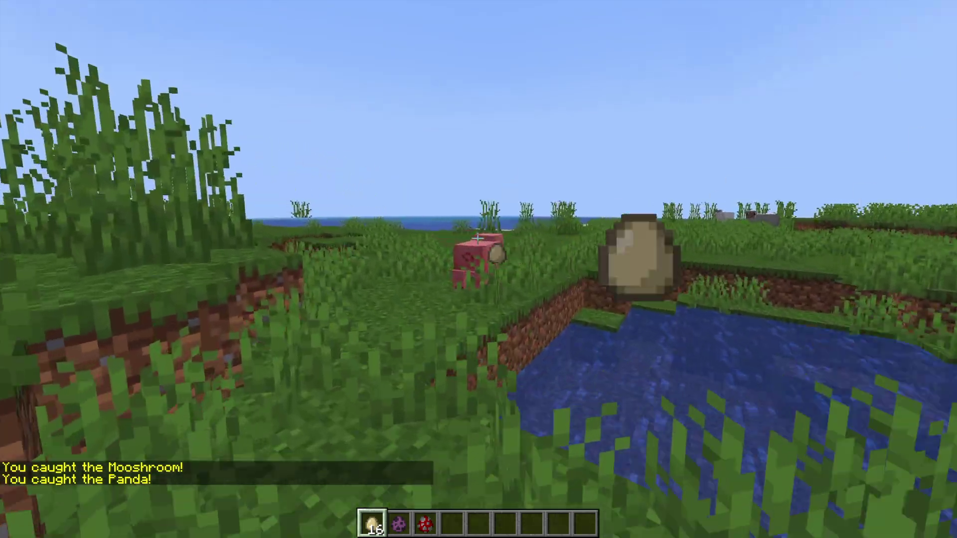
key("w")
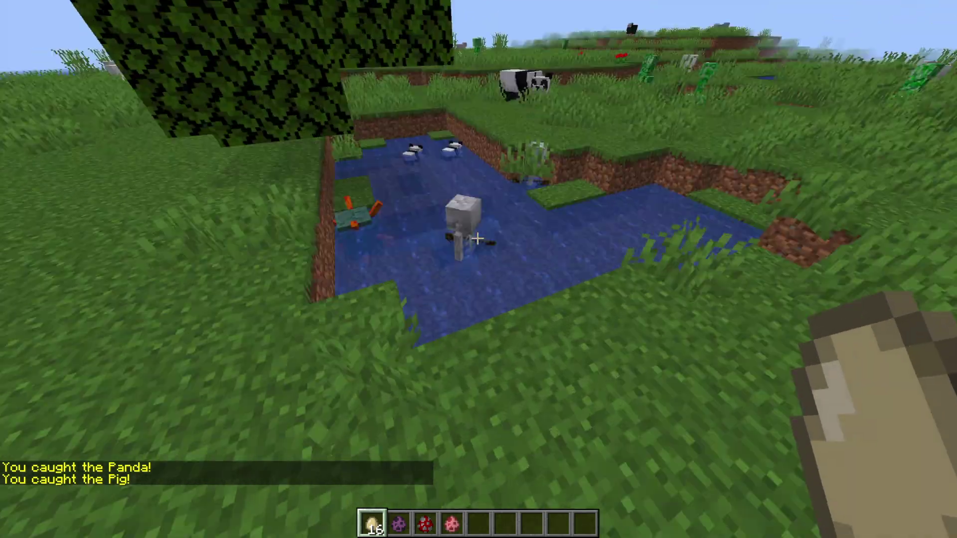
- Throw eggs at the skeleton and the guardian in the water-filled trench to catch them
right_click(478, 239)
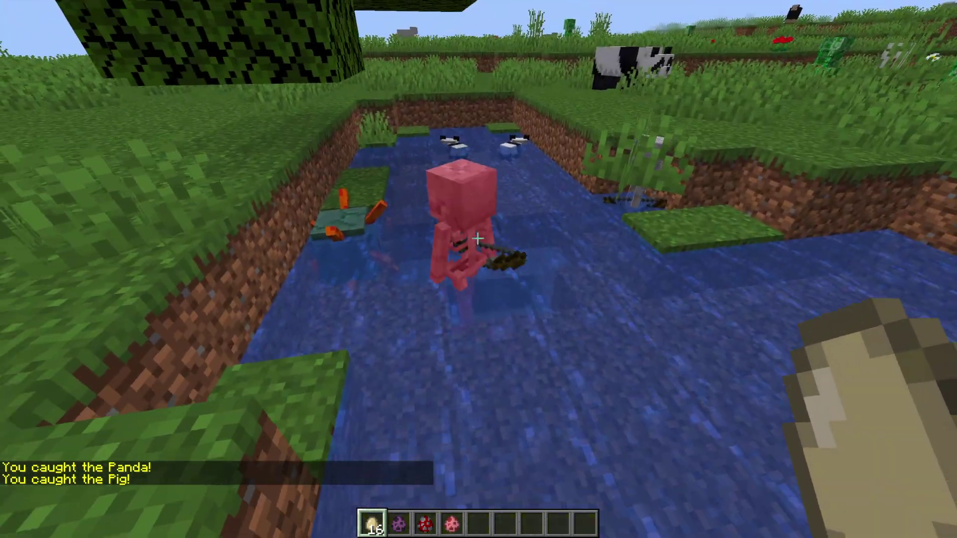
key("w")
key("w")
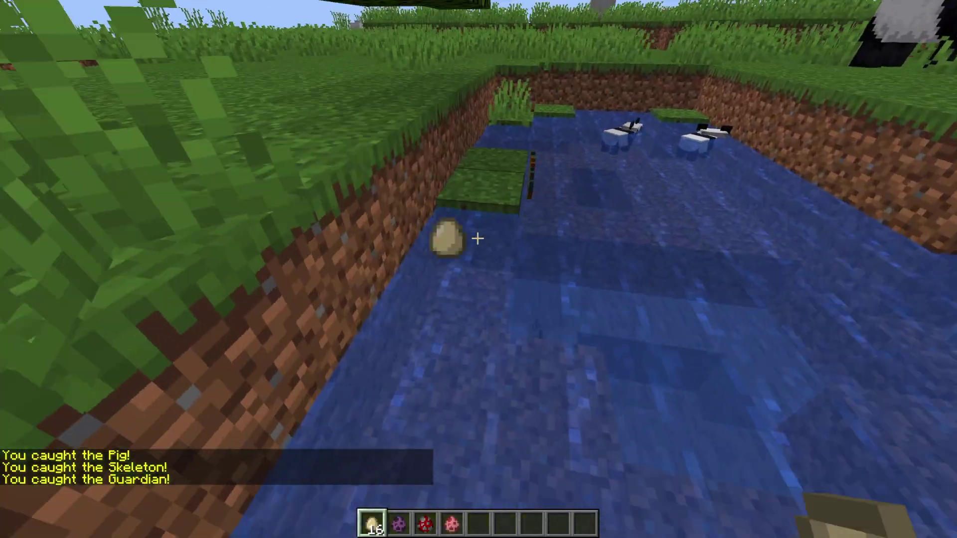
key("w")
key("space")
key("w")
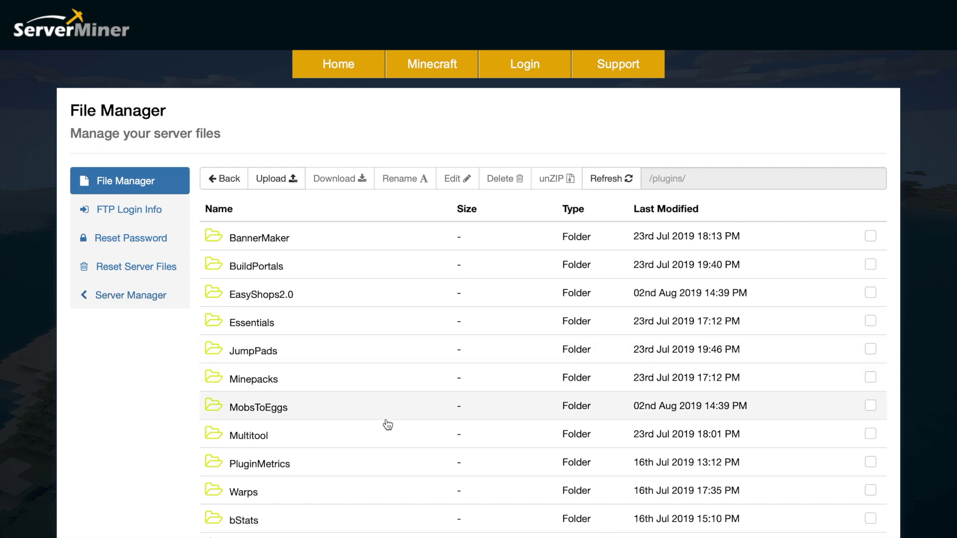
- Switch to the ServerMiner file manager, open config.yml in the MobsToEggs folder, and examine its economy, spawner-changing, egg-refund and permission options
double_click(353, 404)
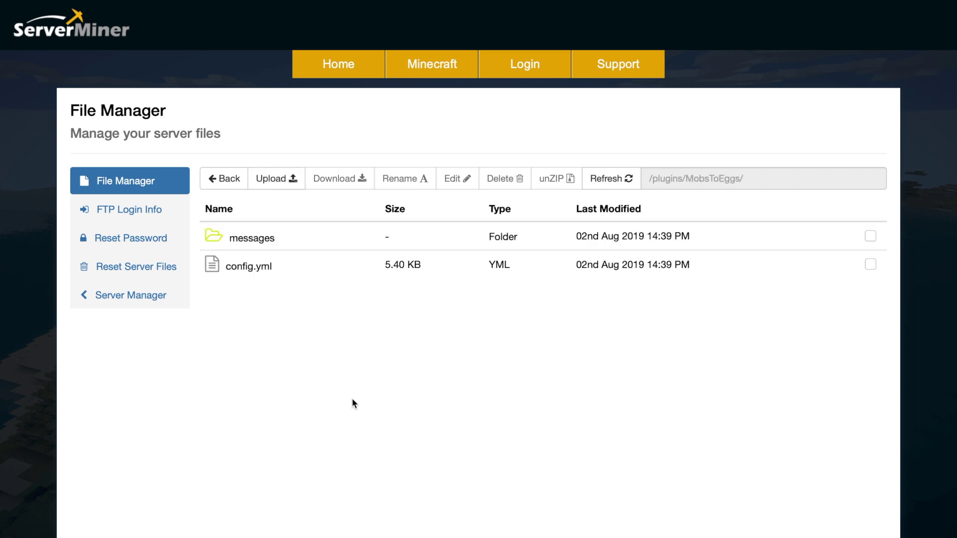
double_click(306, 267)
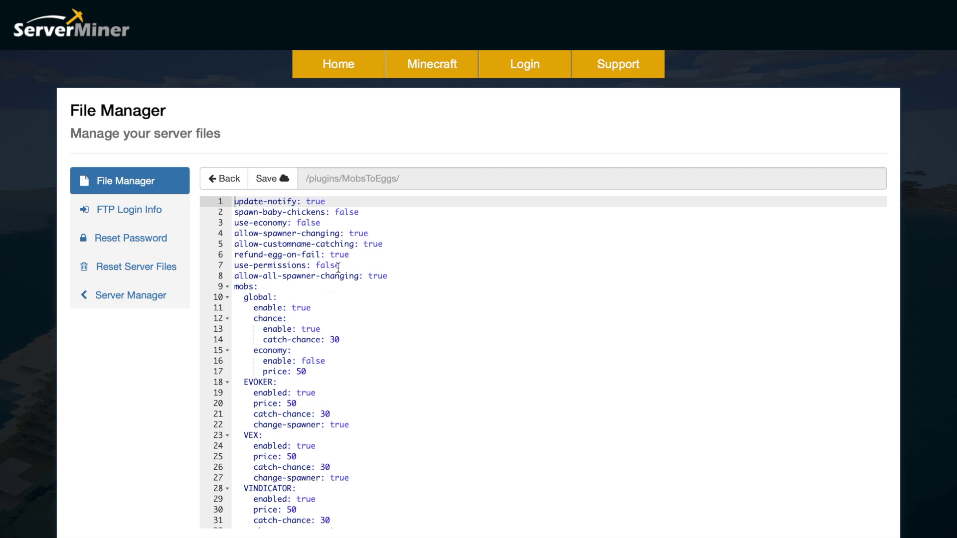
left_click_drag(327, 223, 238, 222)
left_click(314, 301)
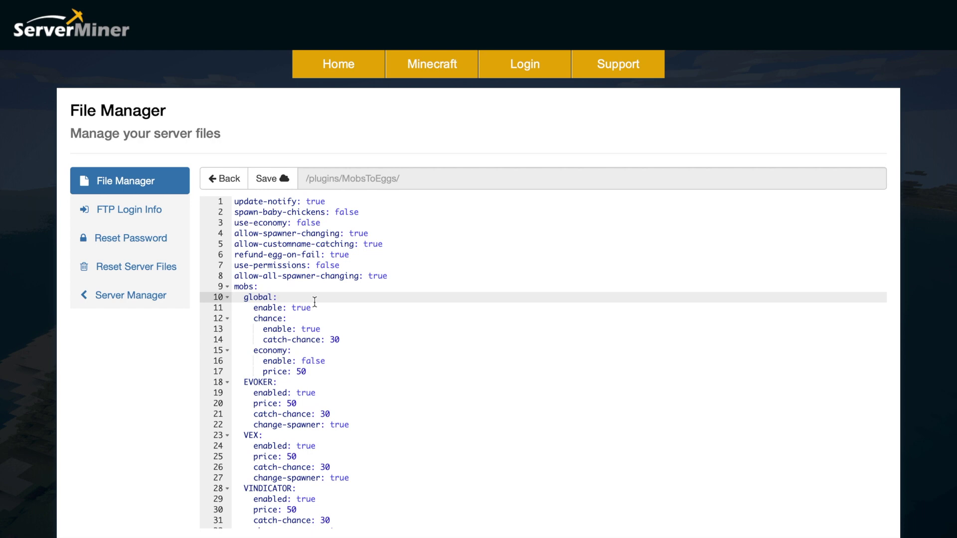
left_click_drag(376, 232, 241, 234)
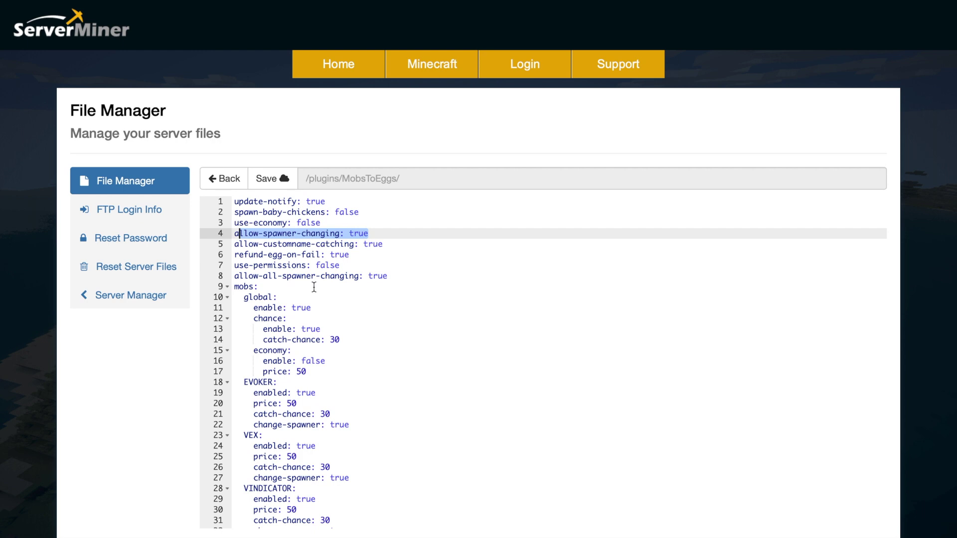
left_click_drag(350, 255, 234, 255)
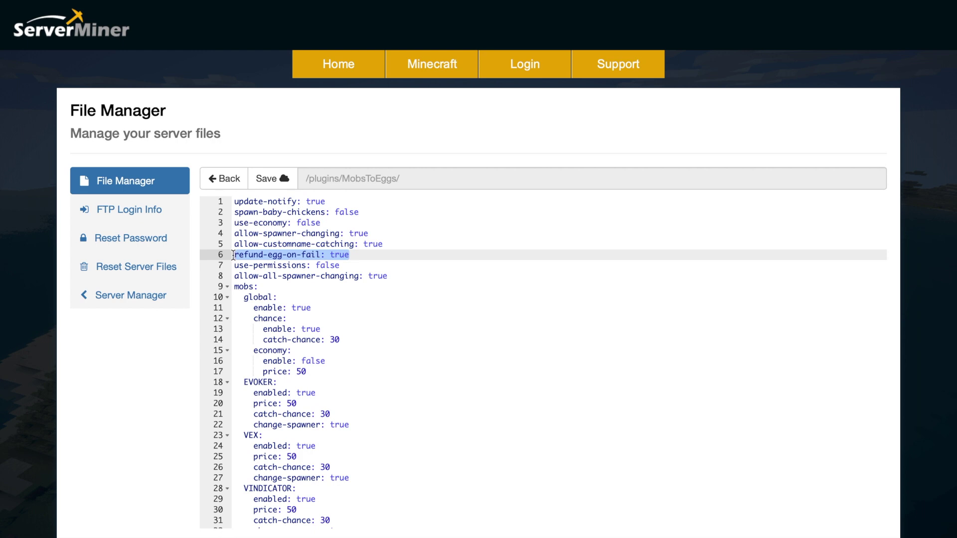
left_click_drag(340, 266, 257, 268)
left_click(374, 332)
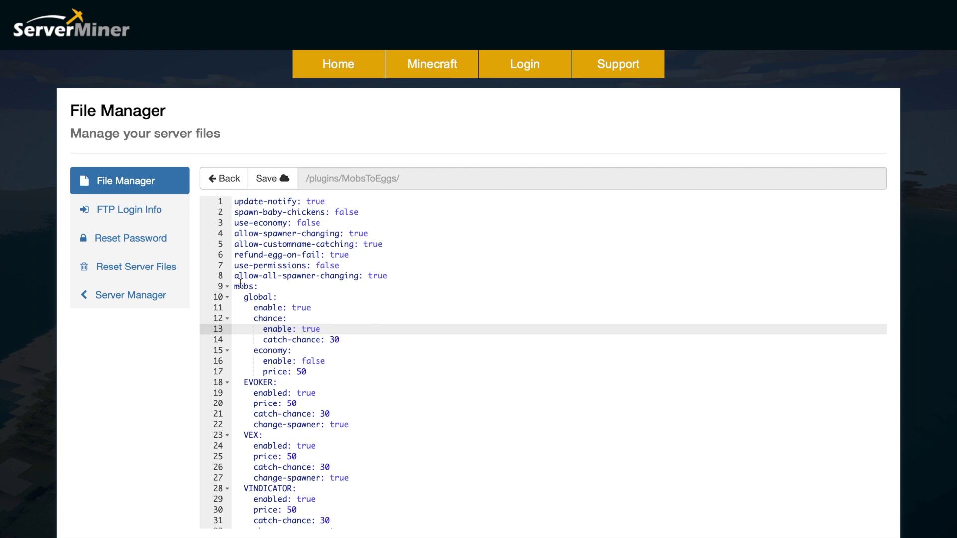
- Look through the per-mob entries of config.yml down to TRADER LLAMA and return to the global settings
scroll(349, 367, "down", 20)
scroll(355, 365, "up", 20)
scroll(353, 424, "down", 20)
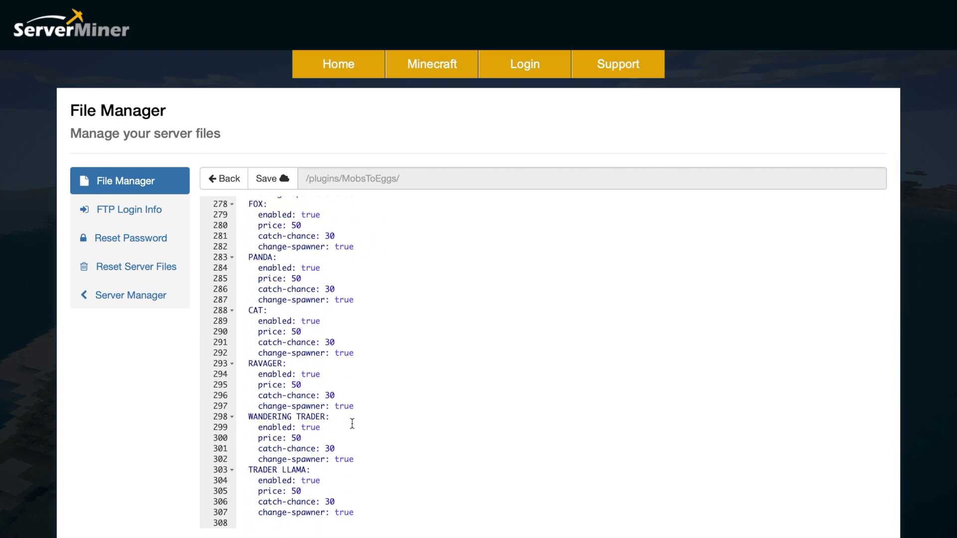
scroll(353, 424, "up", 15)
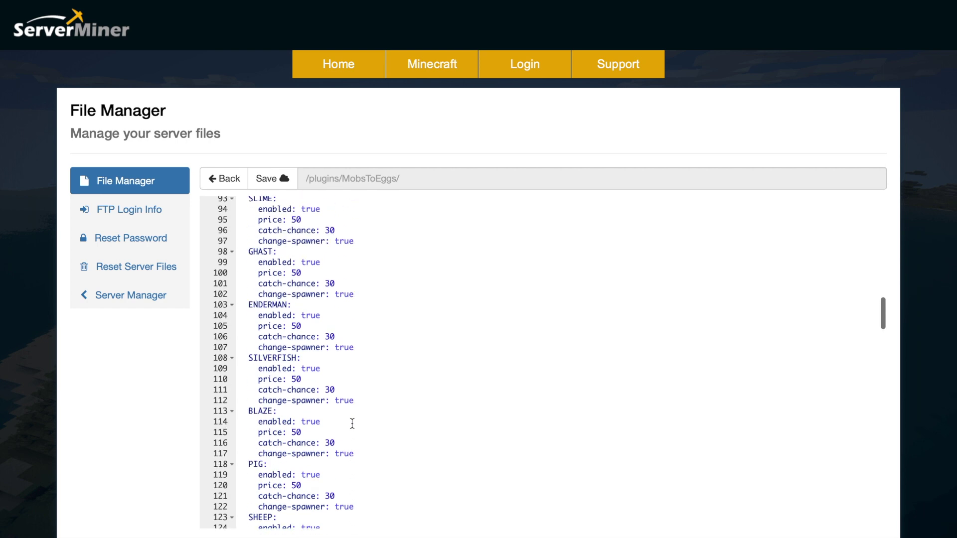
scroll(352, 424, "up", 8)
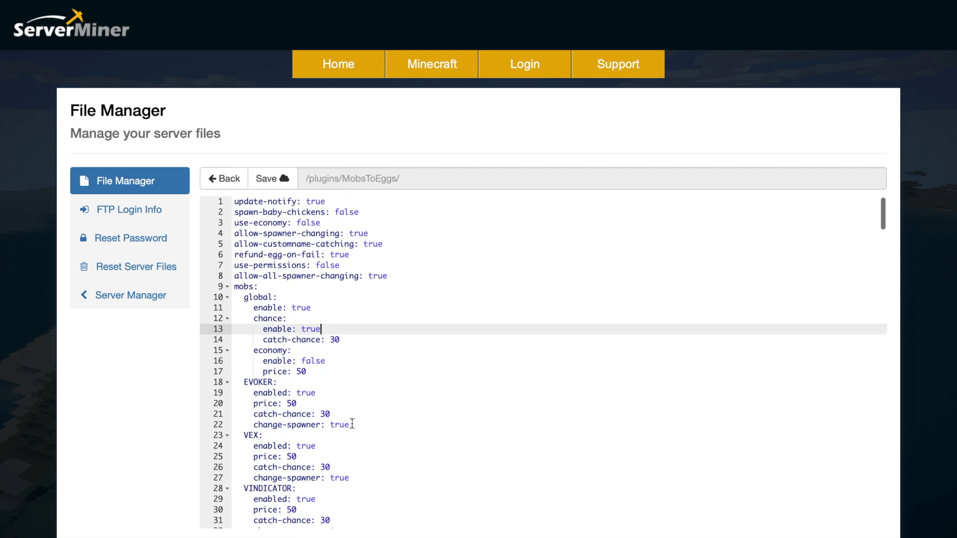
- Change the EVOKER entry's price to 500 and catch-chance to 300, and leave config.yml without saving
scroll(352, 424, "down", 2)
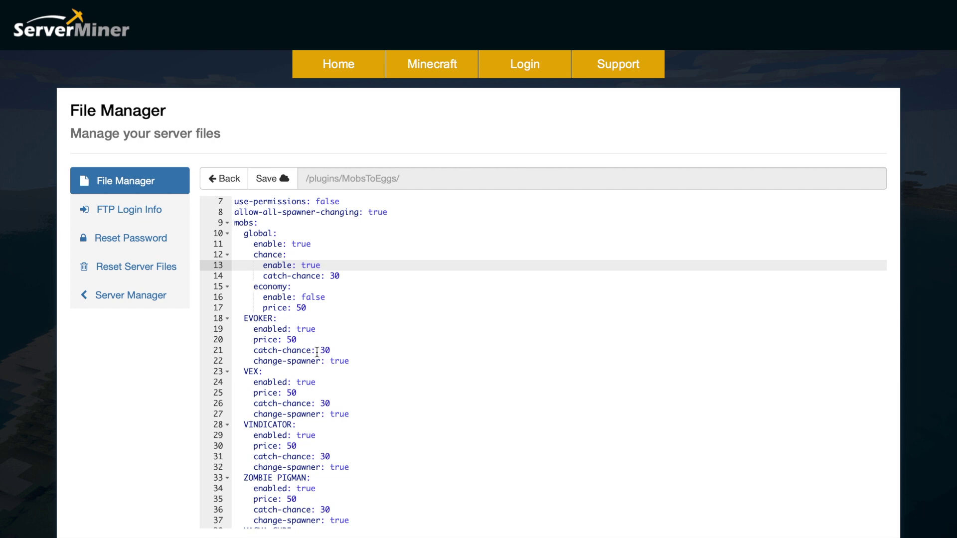
left_click(311, 340)
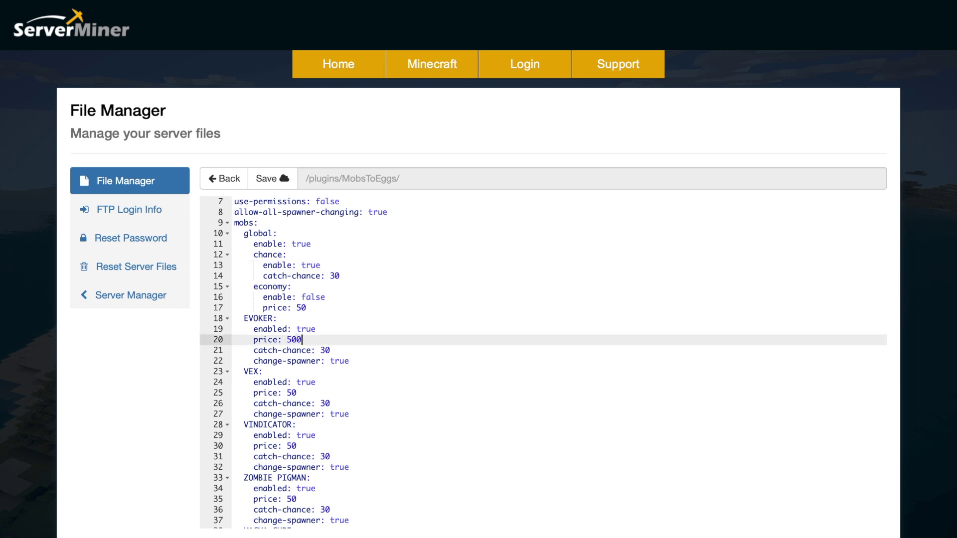
left_click(342, 350)
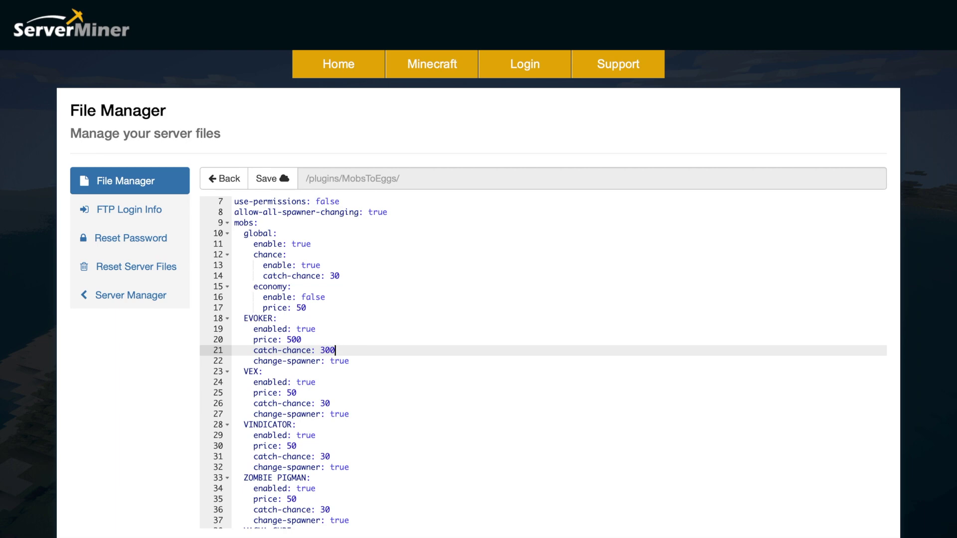
scroll(349, 317, "down", 20)
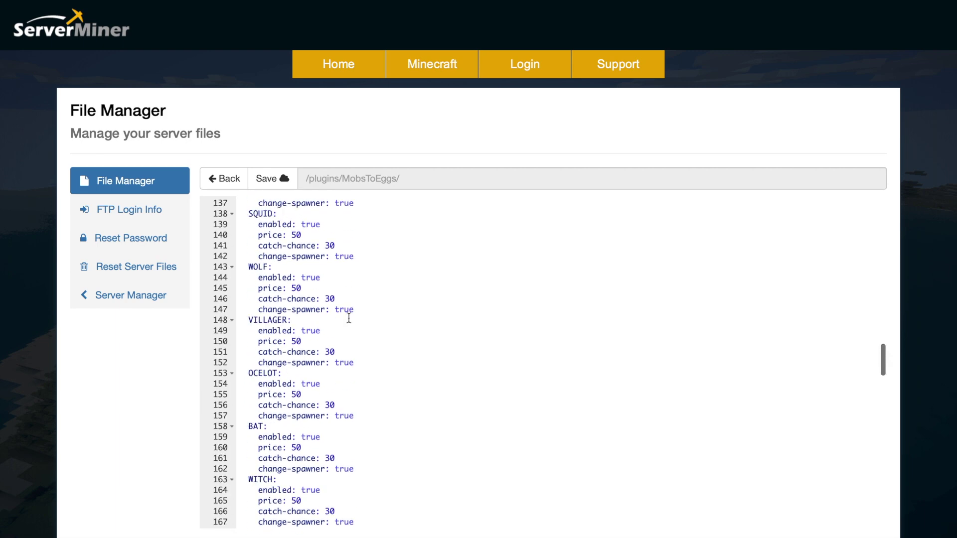
left_click(227, 179)
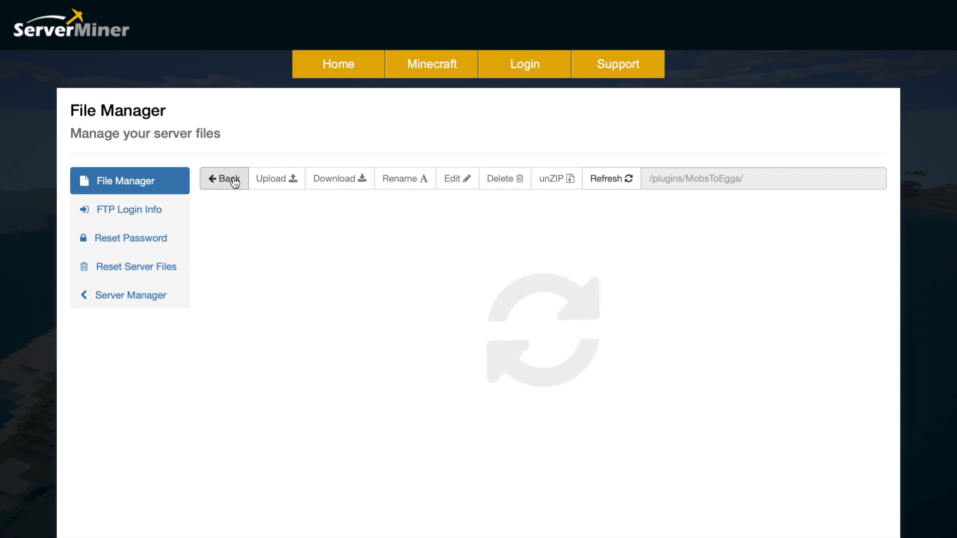
- Open lang-en.yml in the messages folder, examine its MobList and catch and economy messages, and return to the MobsToEggs folder
double_click(271, 235)
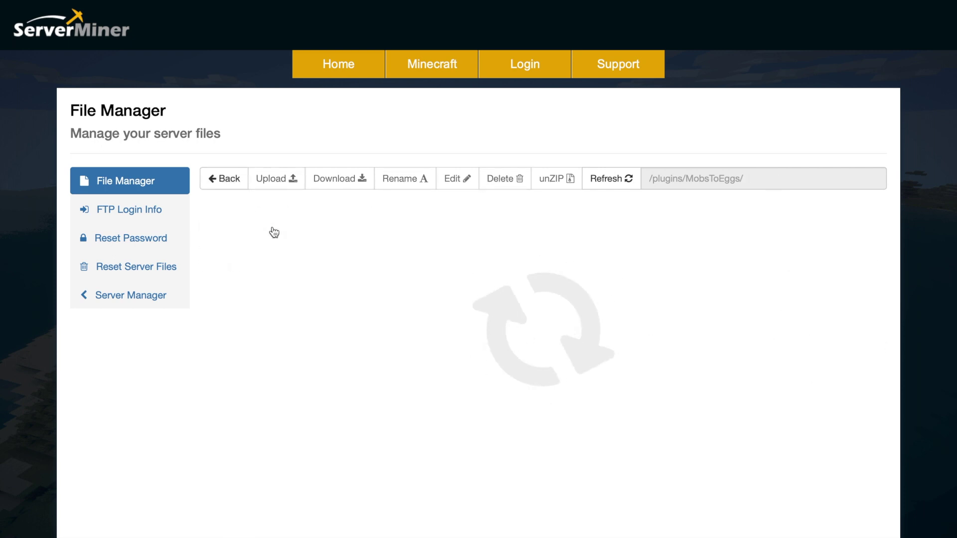
double_click(333, 251)
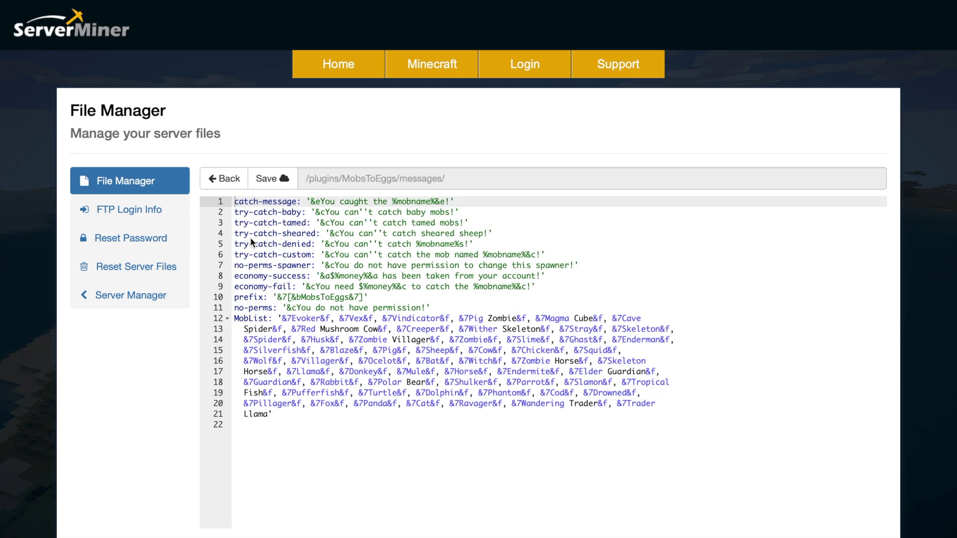
left_click_drag(430, 429, 249, 321)
left_click(354, 402)
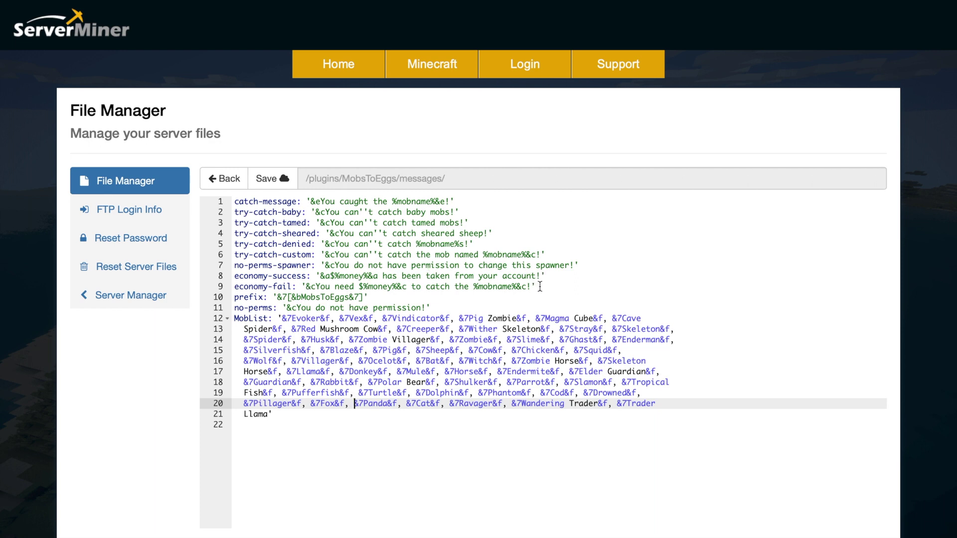
left_click_drag(540, 287, 241, 216)
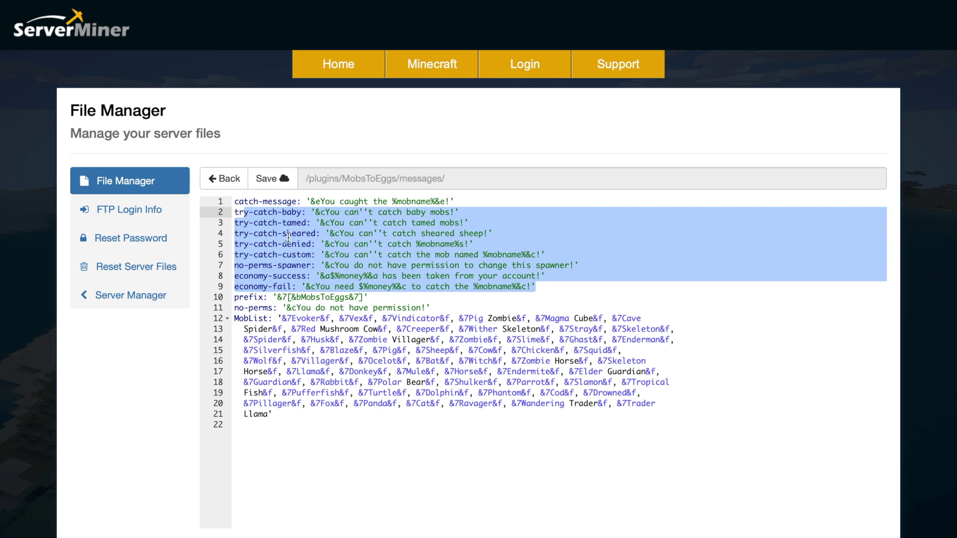
left_click(287, 234)
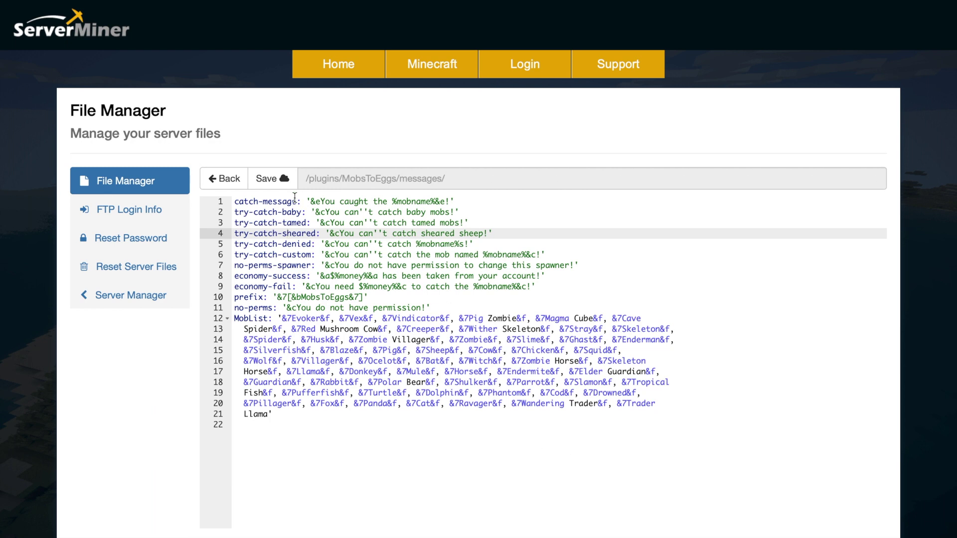
left_click(241, 179)
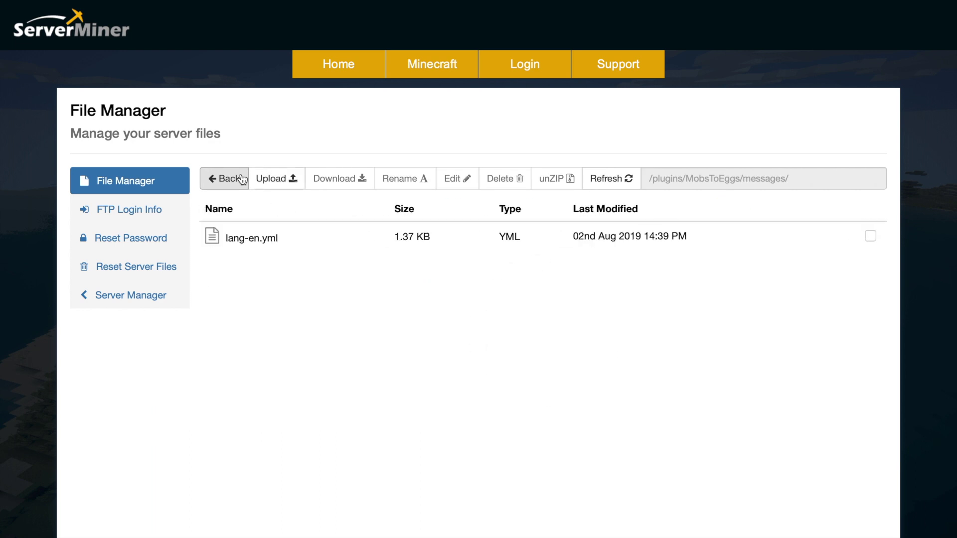
left_click(241, 180)
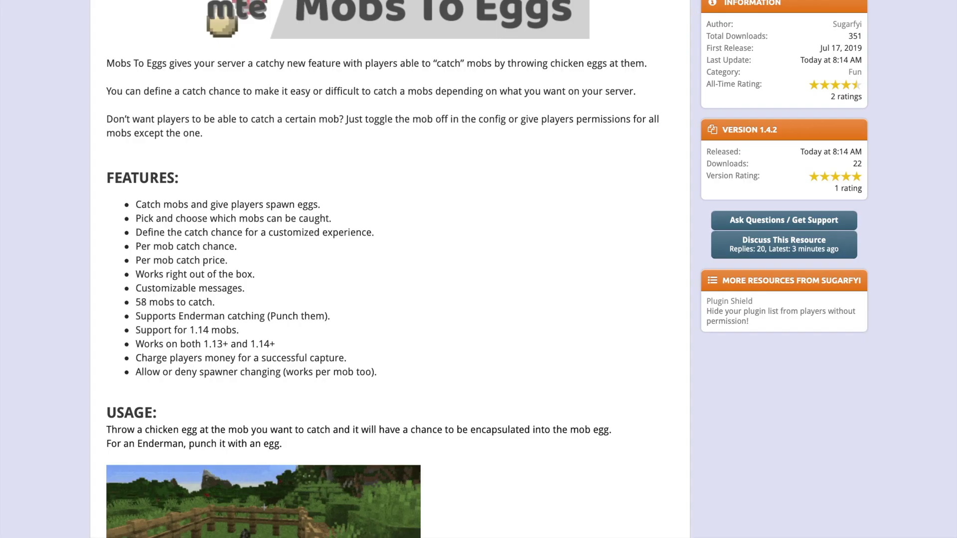
- Review the Mobs To Eggs resource page on Spigot, including its features, usage, permissions, config values and support sections
scroll(233, 161, "up", 8)
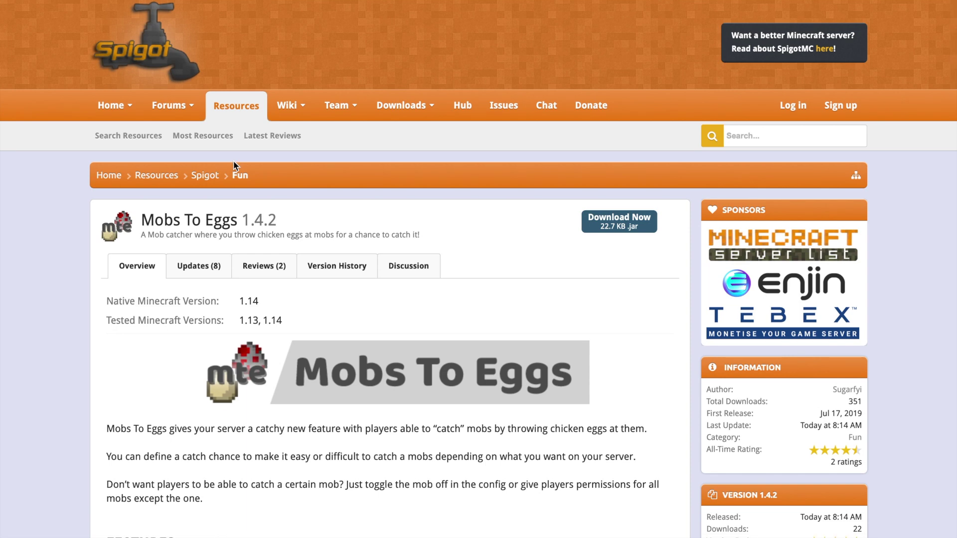
scroll(233, 163, "down", 3)
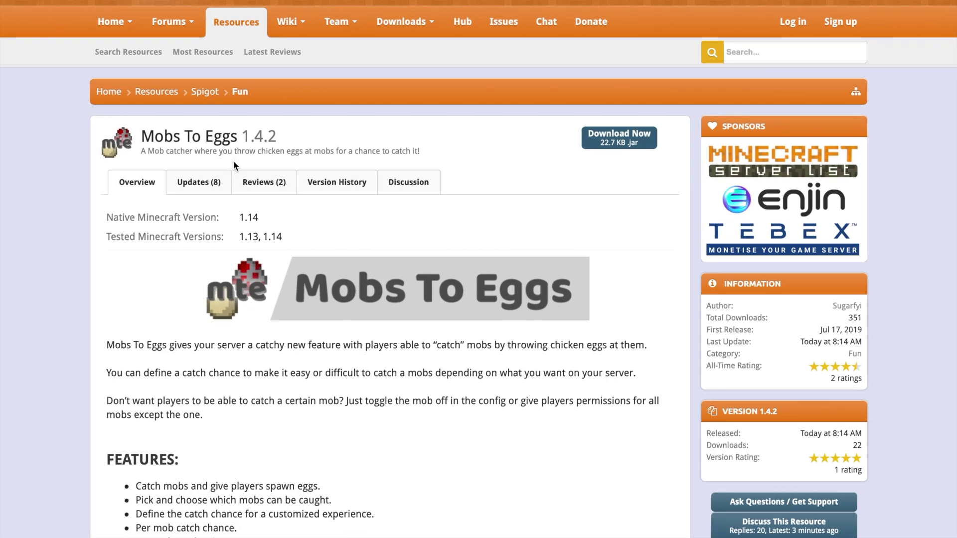
scroll(233, 162, "down", 4)
scroll(255, 229, "down", 5)
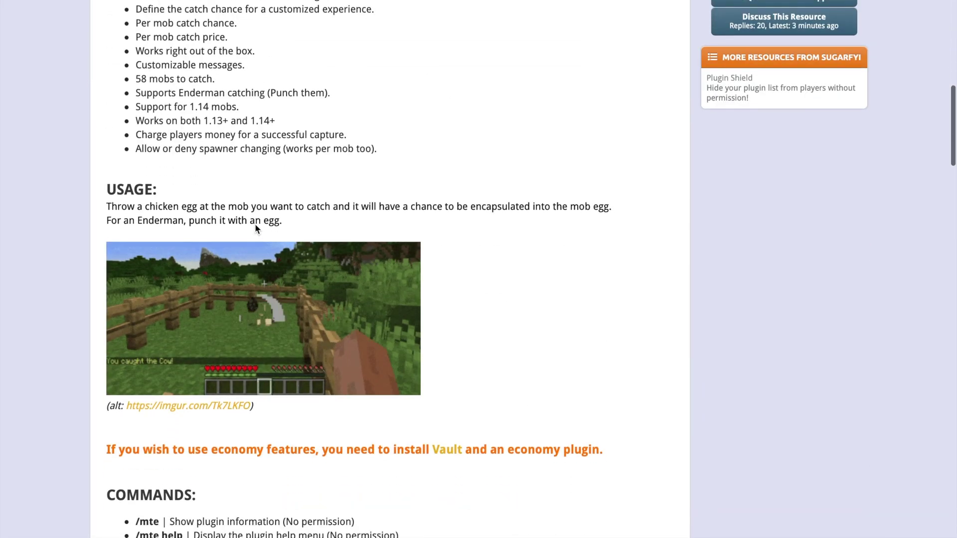
scroll(255, 228, "up", 4)
scroll(255, 229, "down", 20)
scroll(255, 228, "up", 15)
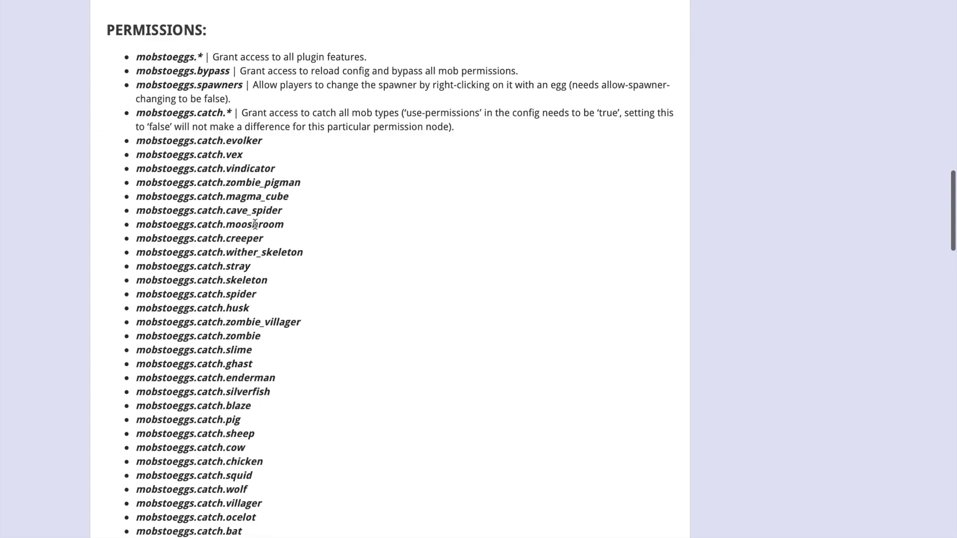
scroll(255, 228, "down", 8)
scroll(255, 224, "down", 4)
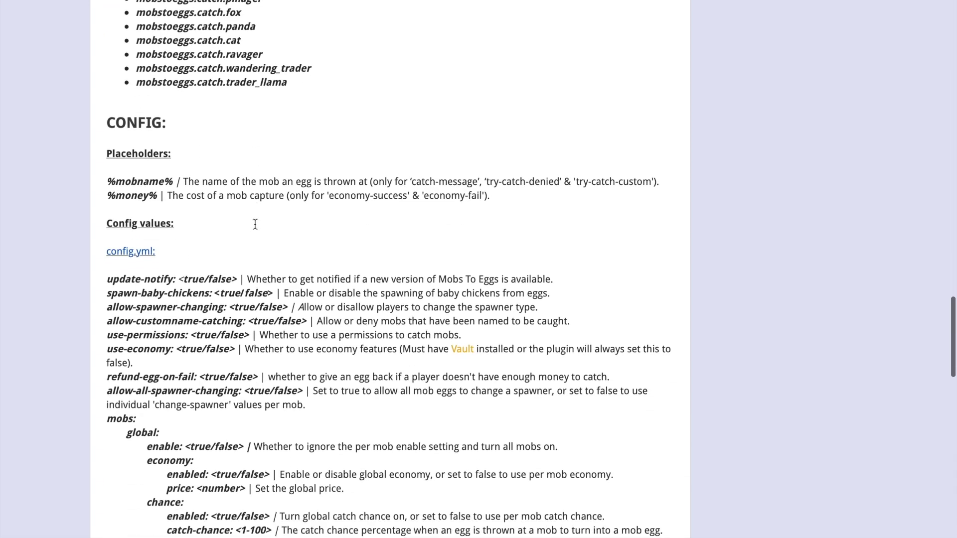
scroll(255, 224, "down", 15)
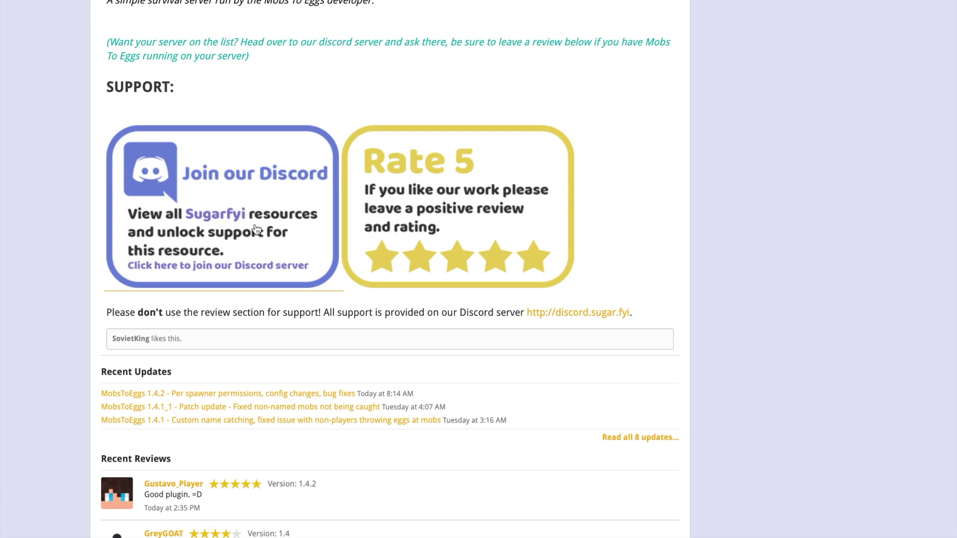
scroll(284, 222, "up", 20)
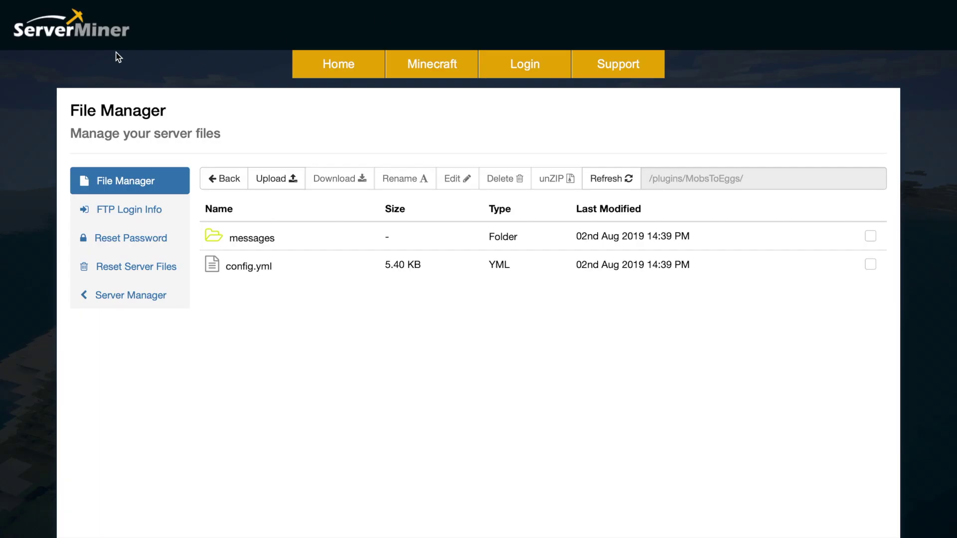
- Switch back to the ServerMiner file manager and go to the ServerMiner home page
left_click(101, 41)
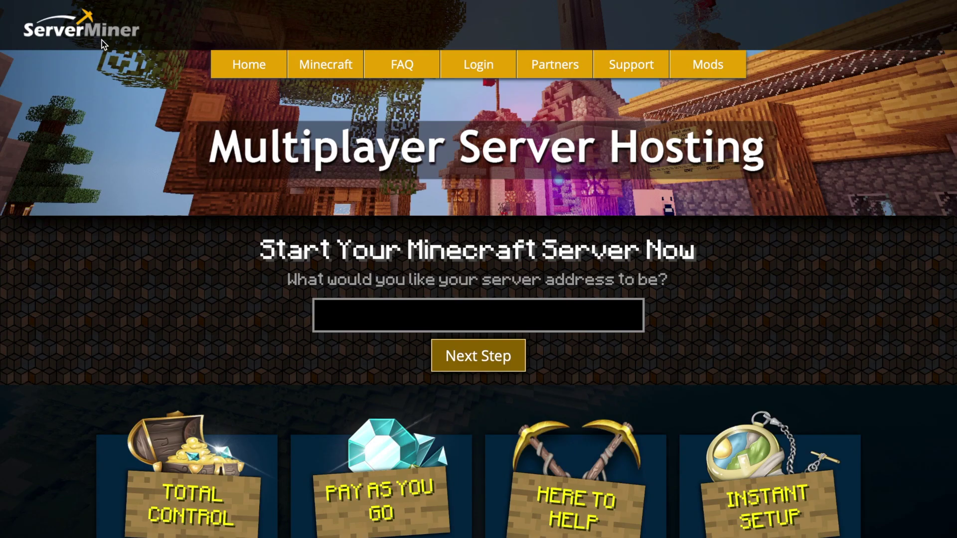